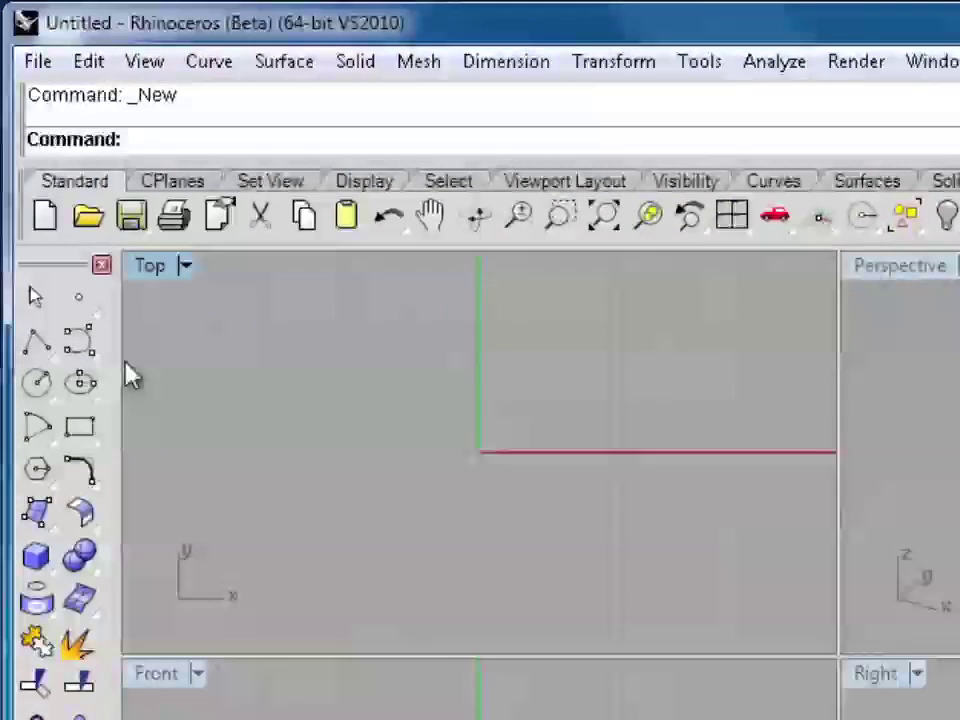
Step: Draw a single diagonal line segment across the origin area of the Top viewport with the Polyline tool
{"action": "left_click", "coordinate": [45, 365]}
{"action": "left_click", "coordinate": [339, 541]}
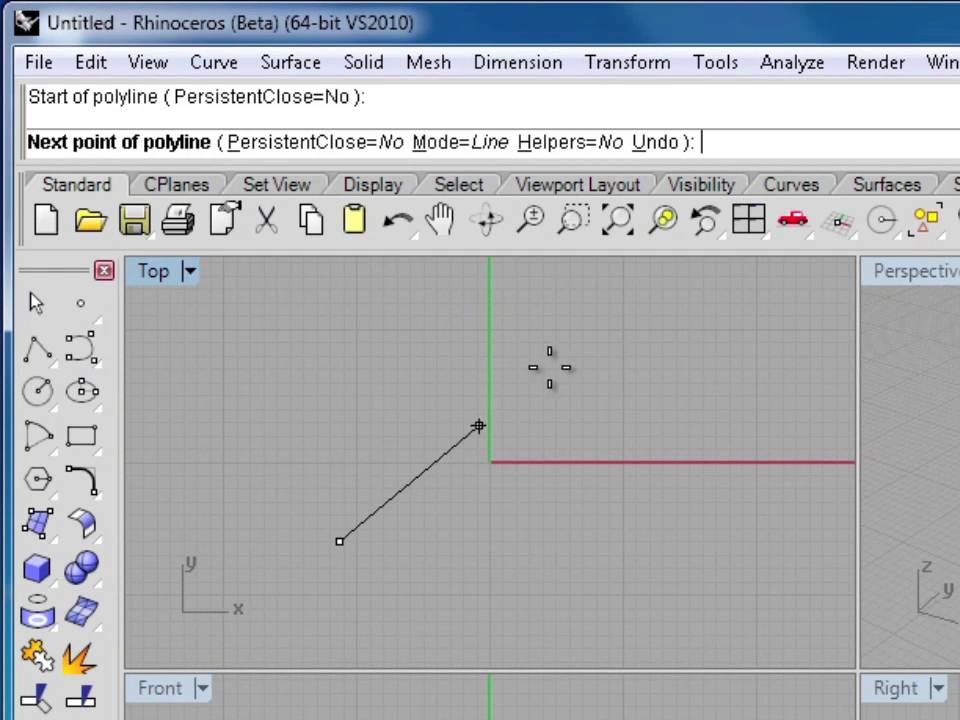
{"action": "left_click", "coordinate": [612, 314]}
{"action": "key", "text": "Return"}
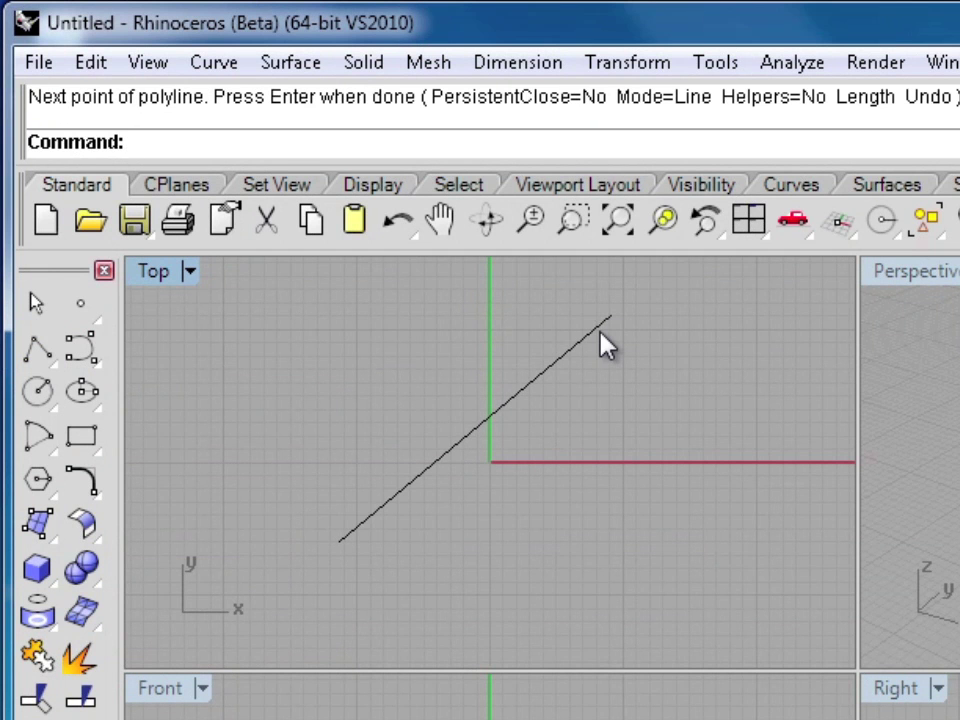
Step: Extrude the diagonal line straight up into a surface about 24 mm high
{"action": "left_click", "coordinate": [592, 331]}
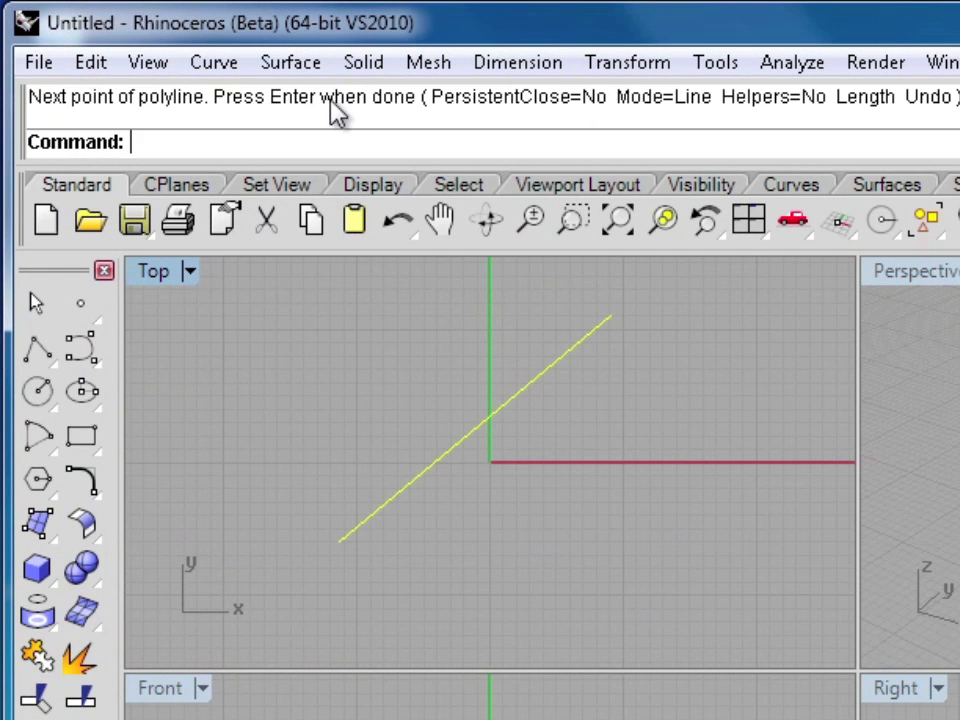
{"action": "left_click", "coordinate": [292, 64]}
{"action": "mouse_move", "coordinate": [298, 508]}
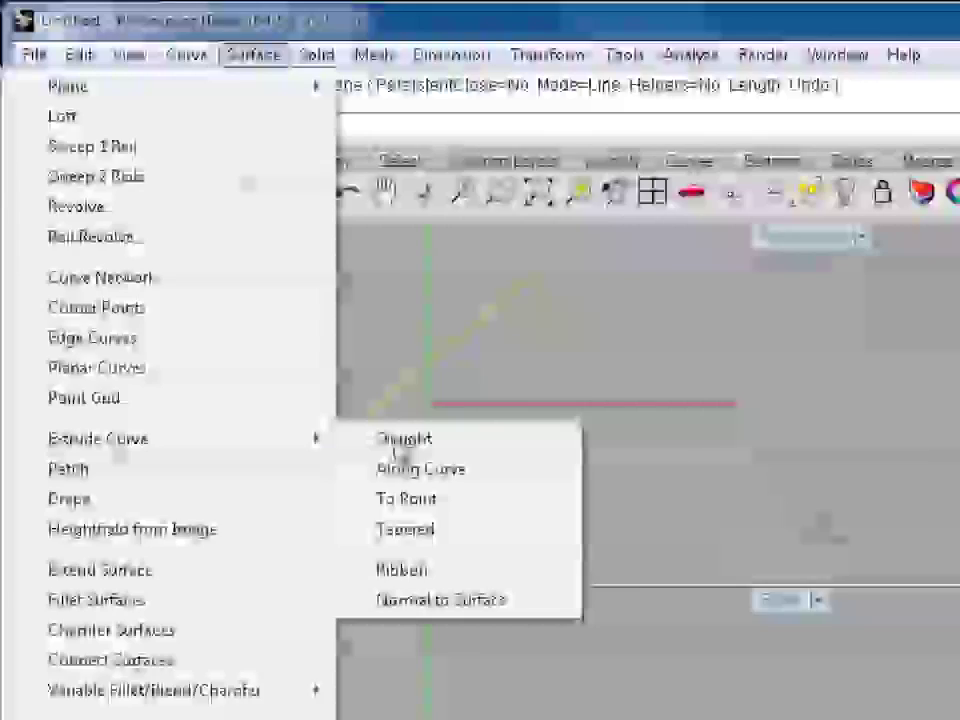
{"action": "left_click", "coordinate": [455, 504]}
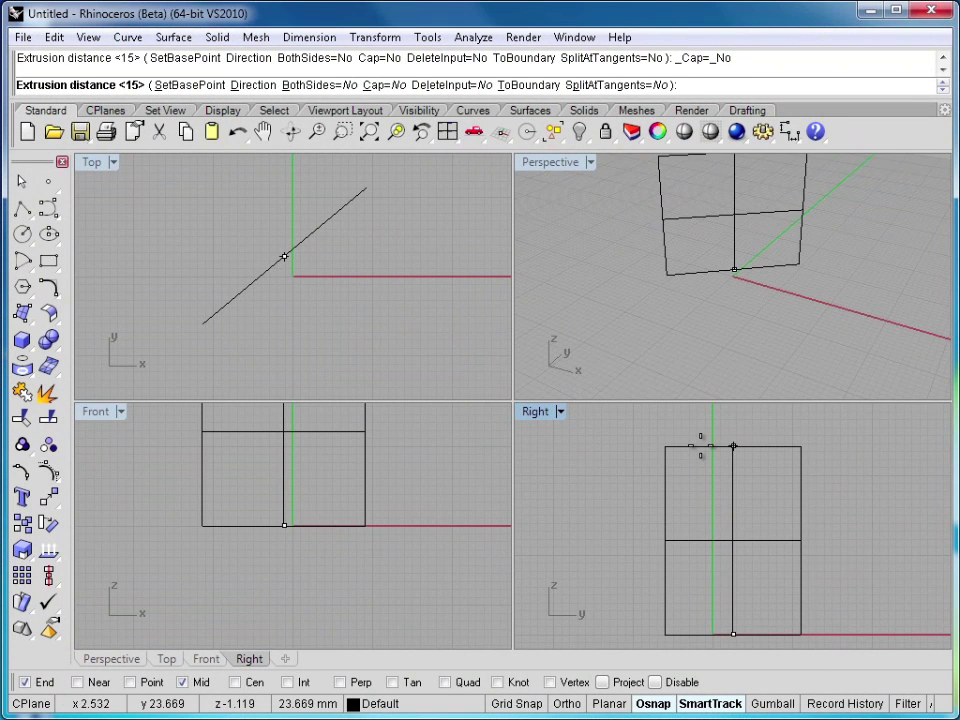
{"action": "left_click", "coordinate": [733, 446]}
Step: Switch the Perspective viewport to Shaded display to show the extruded surface
{"action": "left_click", "coordinate": [739, 381]}
{"action": "scroll", "coordinate": [739, 381], "scroll_direction": "down", "scroll_amount": 3}
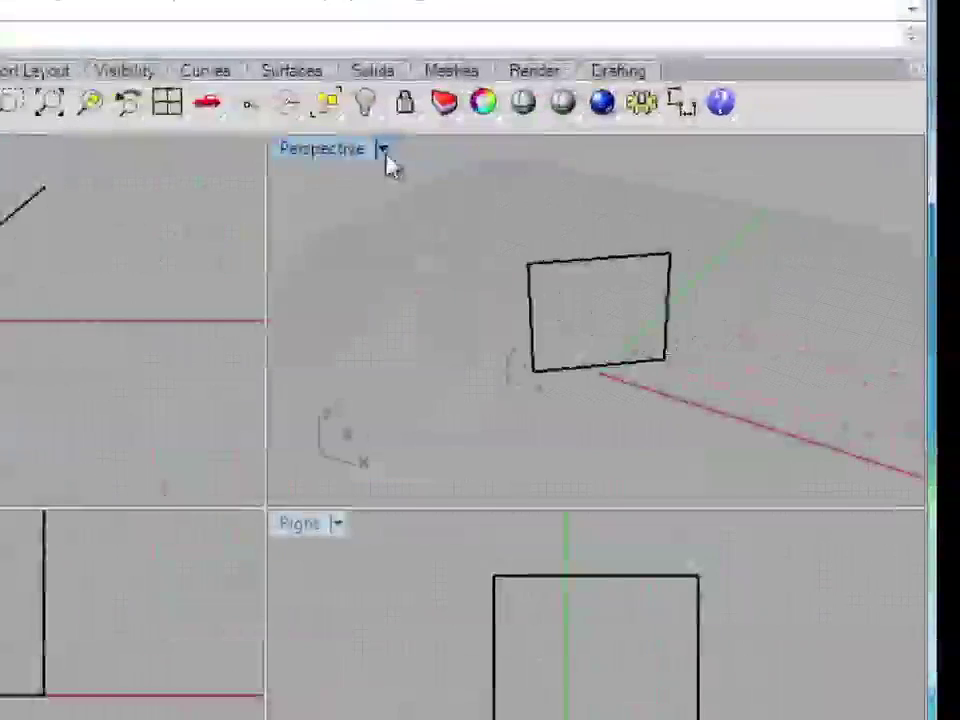
{"action": "left_click", "coordinate": [590, 162]}
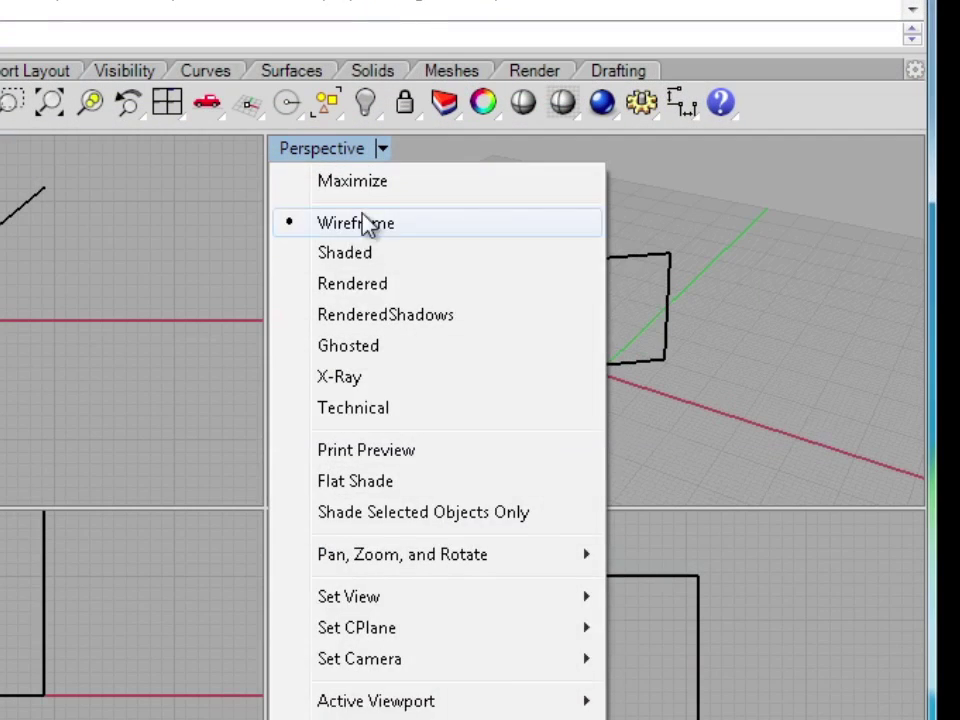
{"action": "left_click", "coordinate": [360, 257]}
{"action": "right_click_drag", "start_coordinate": [360, 310], "coordinate": [420, 268]}
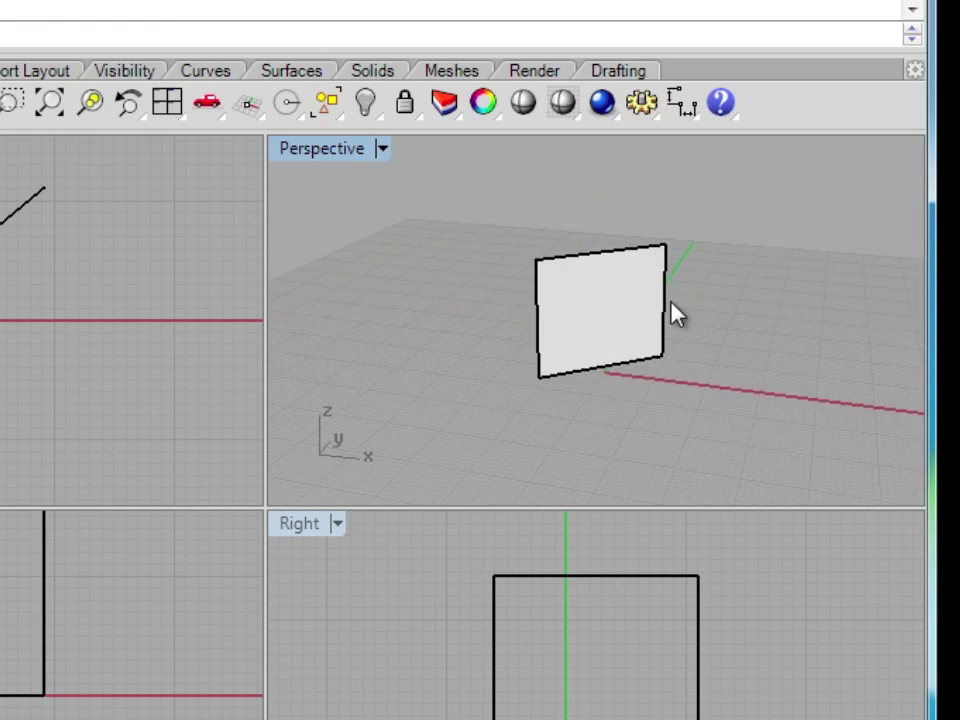
{"action": "right_click_drag", "start_coordinate": [672, 314], "coordinate": [603, 355]}
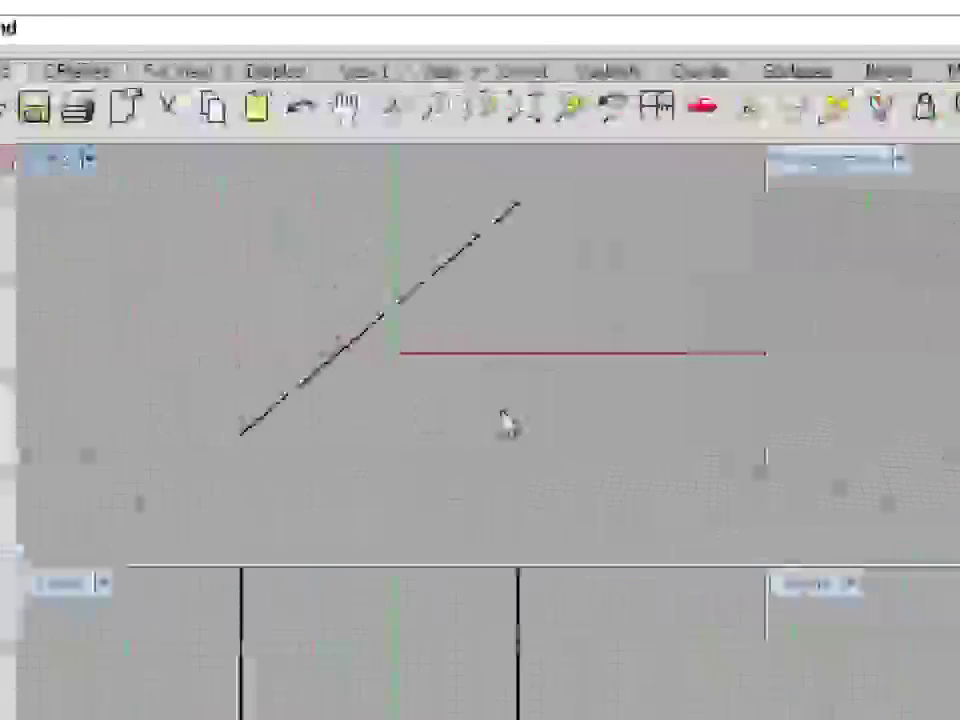
Step: Delete the line and its extruded surface, and draw an open two-segment polyline in the Top viewport
{"action": "left_click_drag", "start_coordinate": [500, 405], "coordinate": [368, 289]}
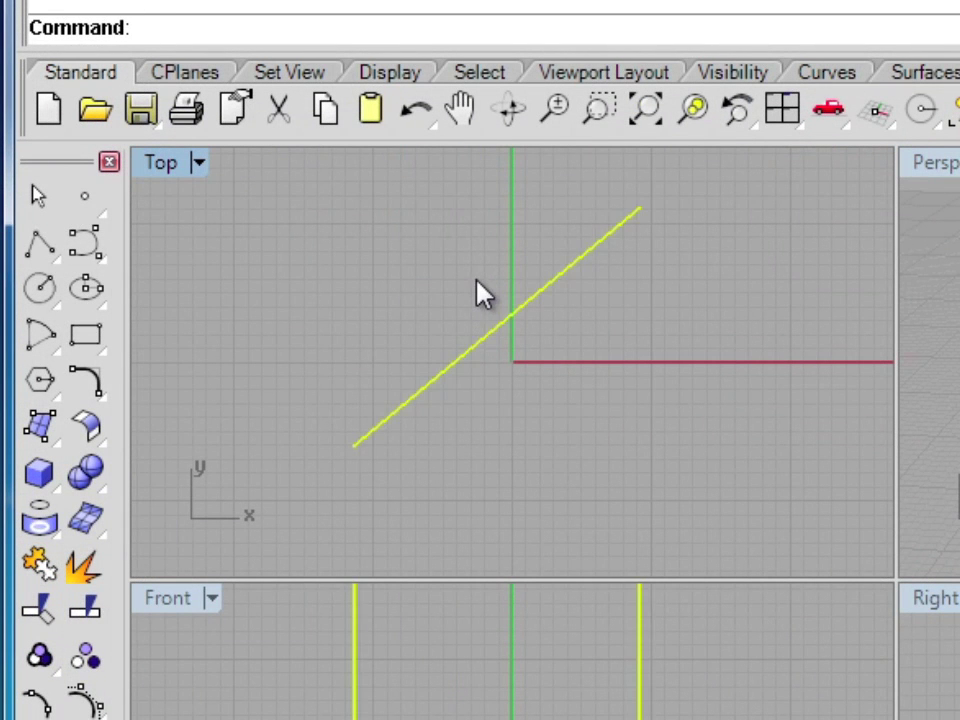
{"action": "key", "text": "Delete"}
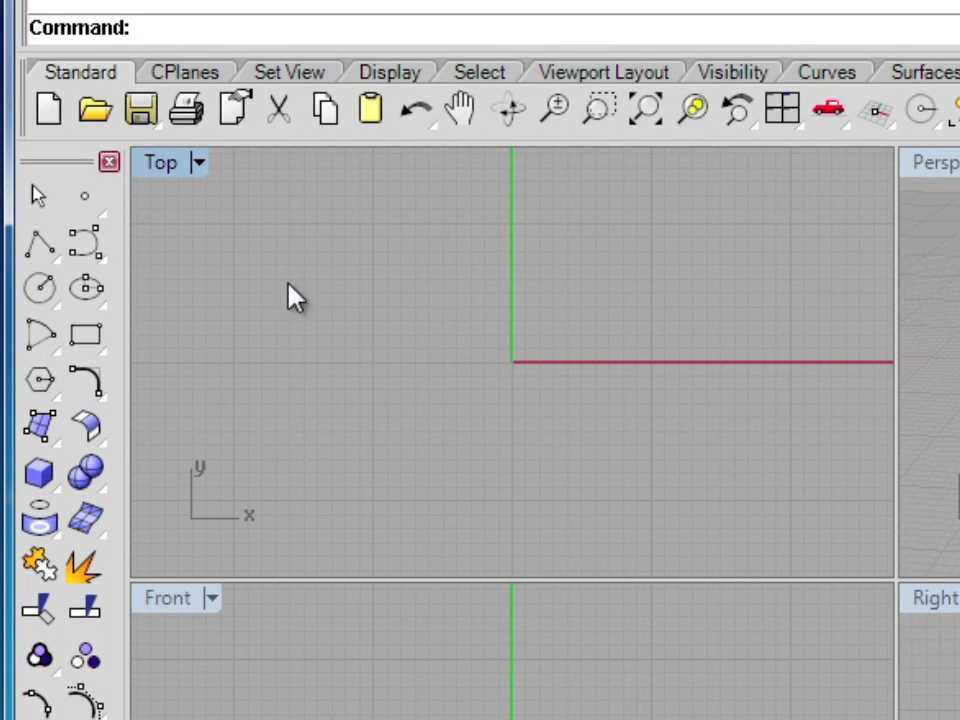
{"action": "left_click", "coordinate": [40, 244]}
{"action": "left_click", "coordinate": [327, 498]}
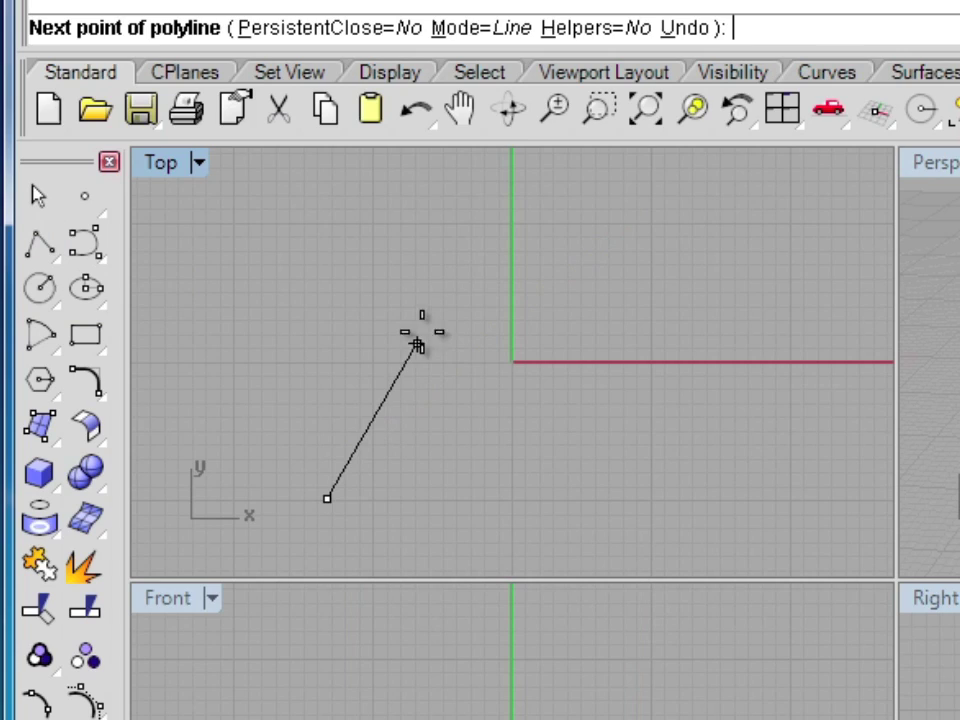
{"action": "left_click", "coordinate": [474, 217]}
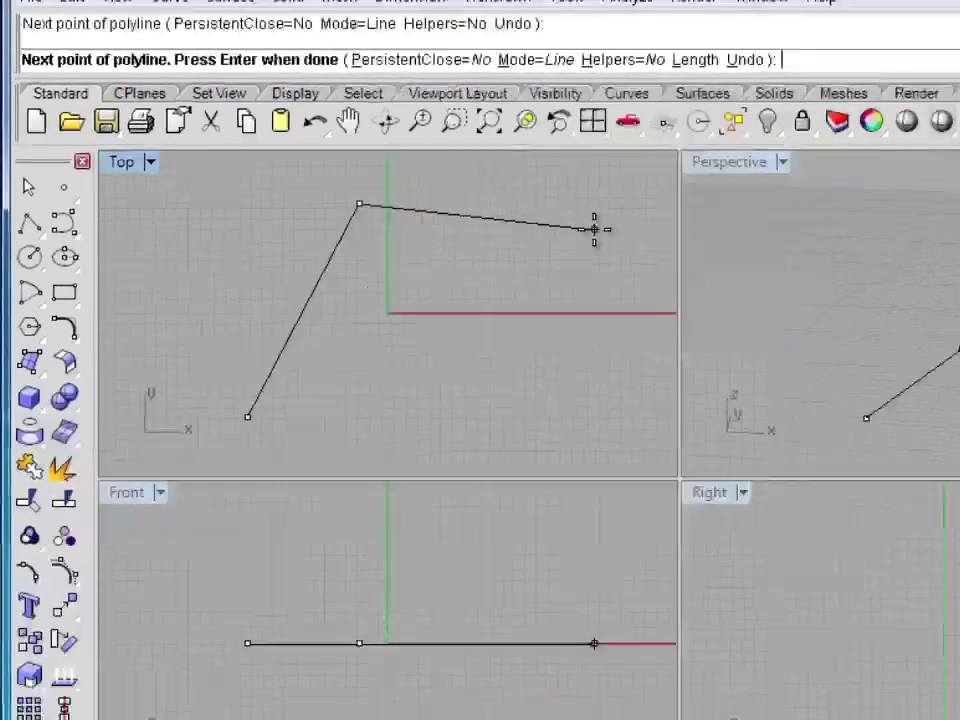
{"action": "left_click", "coordinate": [787, 247]}
{"action": "key", "text": "Return"}
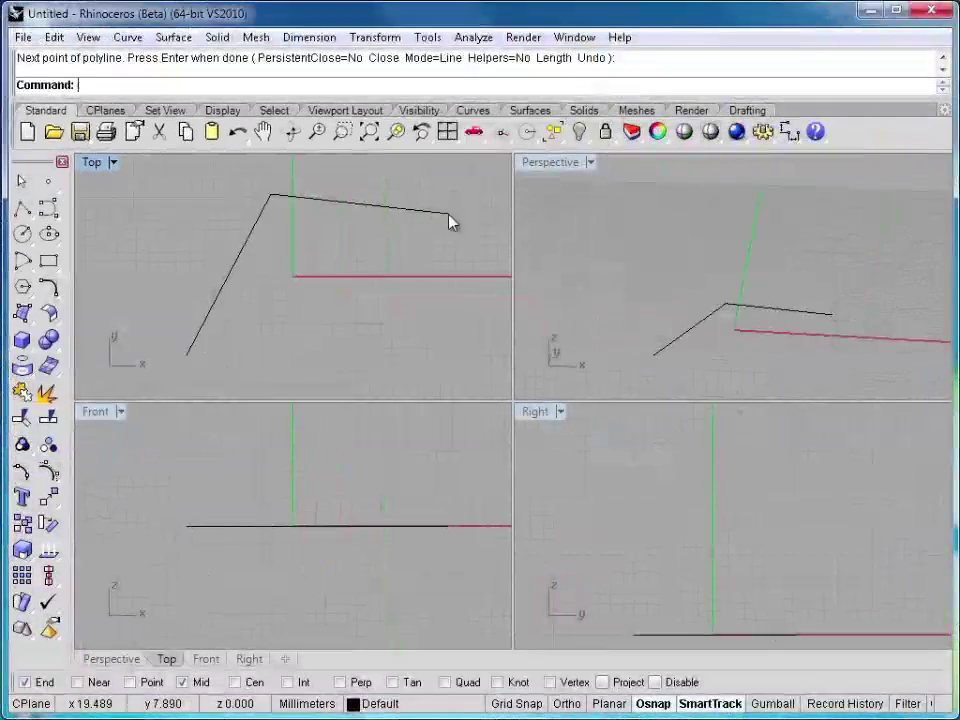
Step: Extrude the two-segment polyline straight up by 15 mm
{"action": "left_click", "coordinate": [716, 316]}
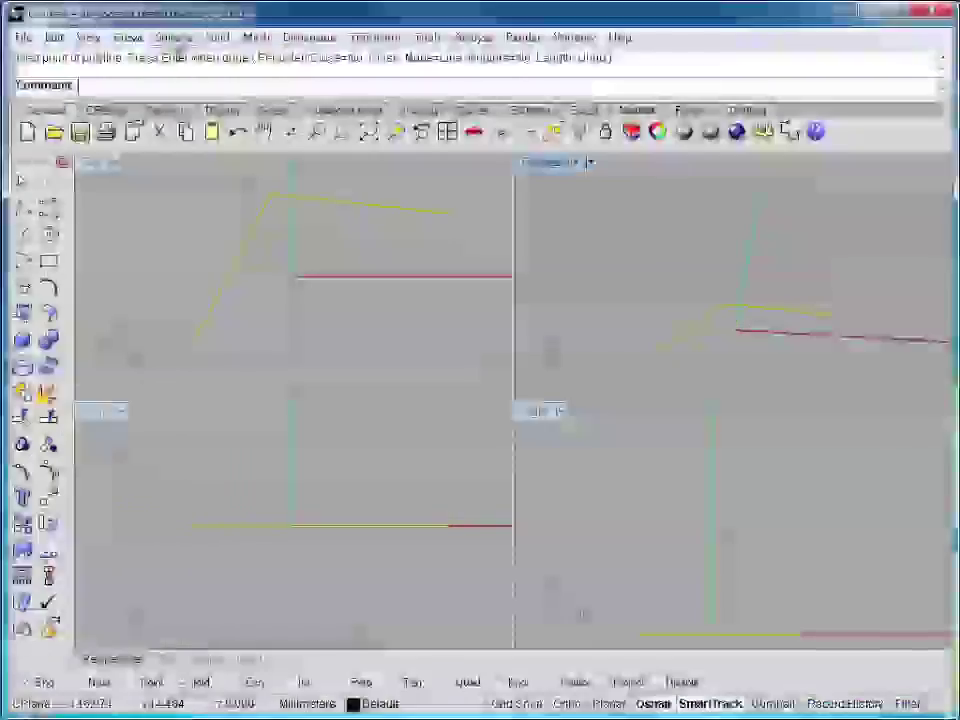
{"action": "left_click", "coordinate": [175, 38]}
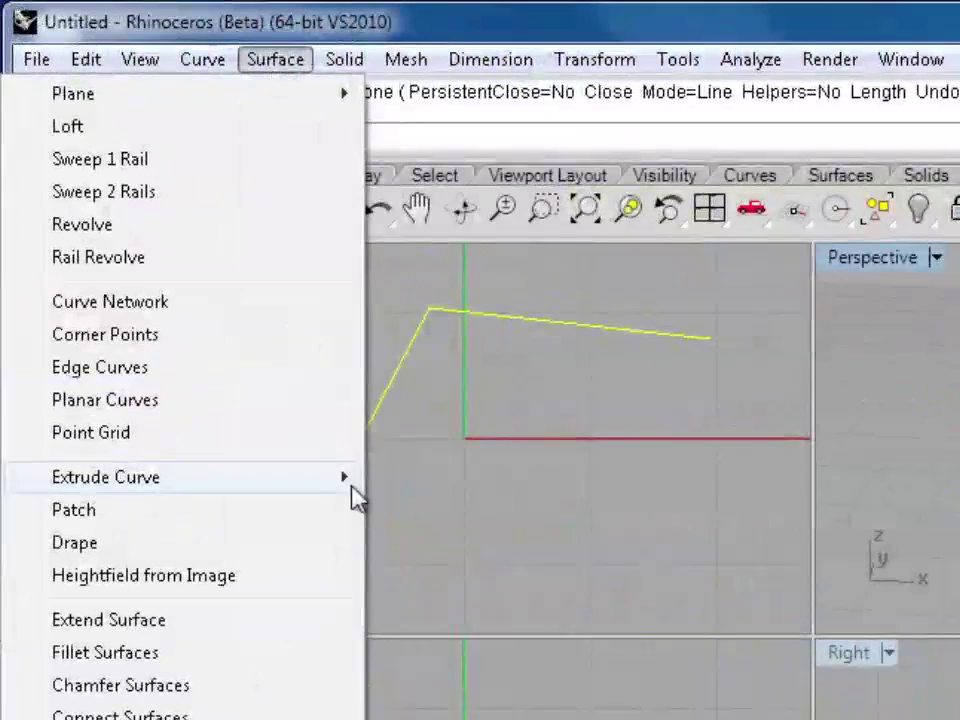
{"action": "mouse_move", "coordinate": [347, 488]}
{"action": "left_click", "coordinate": [422, 489]}
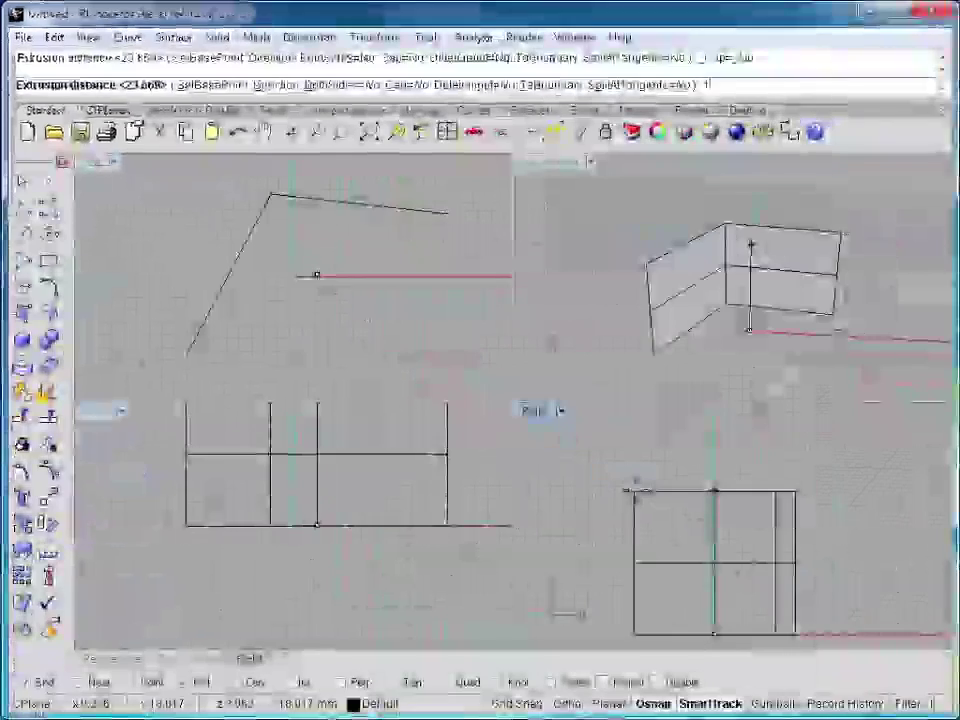
{"action": "type", "text": "15"}
{"action": "key", "text": "Return"}
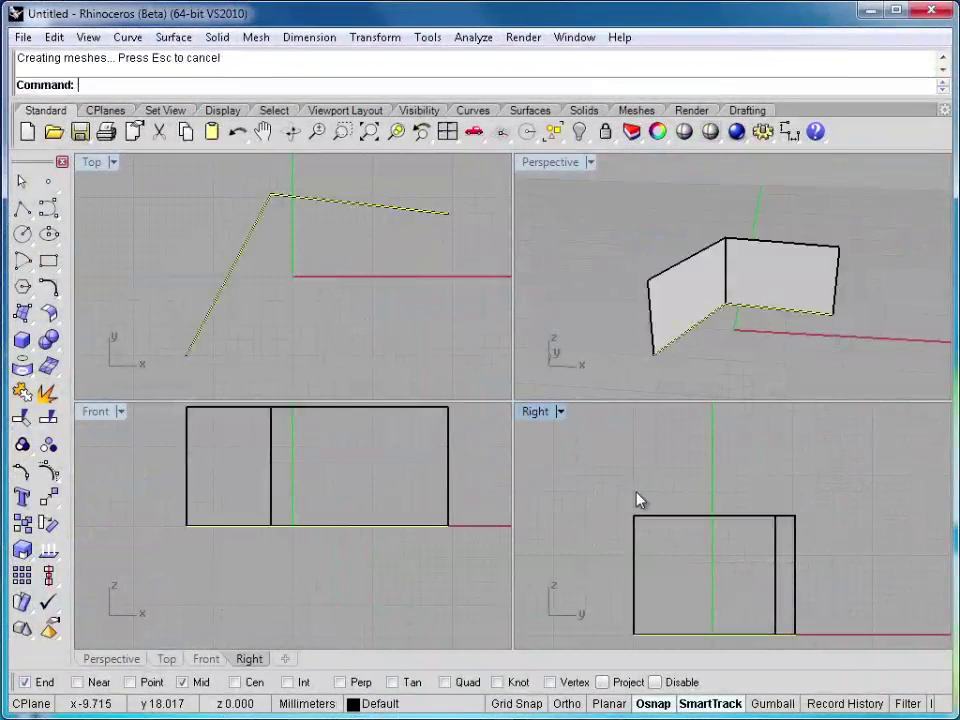
{"action": "key", "text": "Escape"}
Step: Delete the polyline together with its two-sided extrusion
{"action": "right_click_drag", "start_coordinate": [722, 306], "coordinate": [660, 288]}
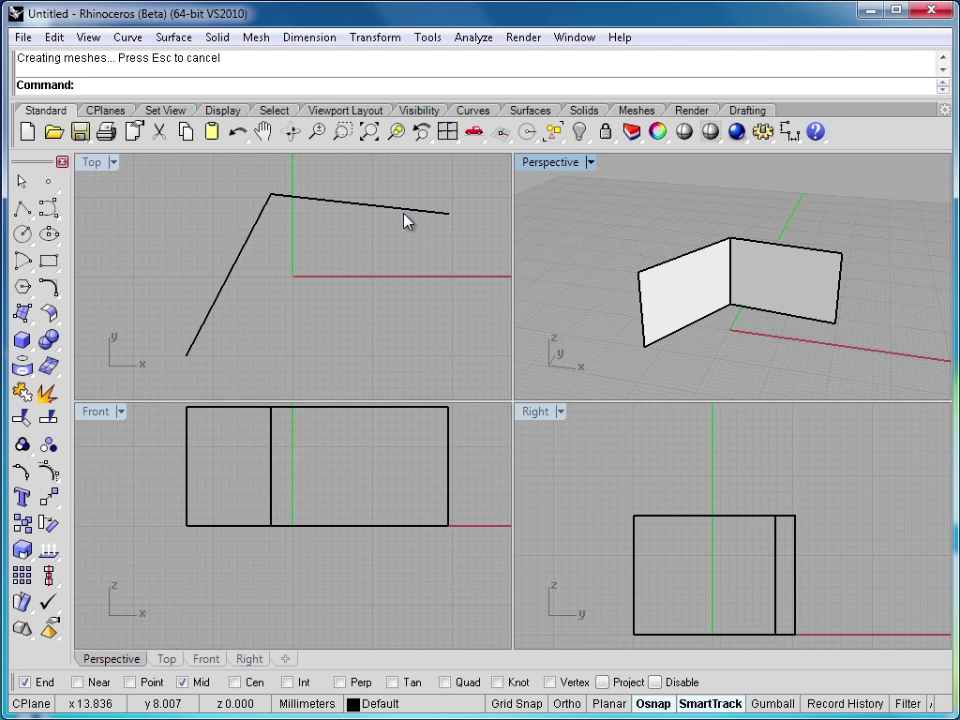
{"action": "key", "text": "ctrl+a"}
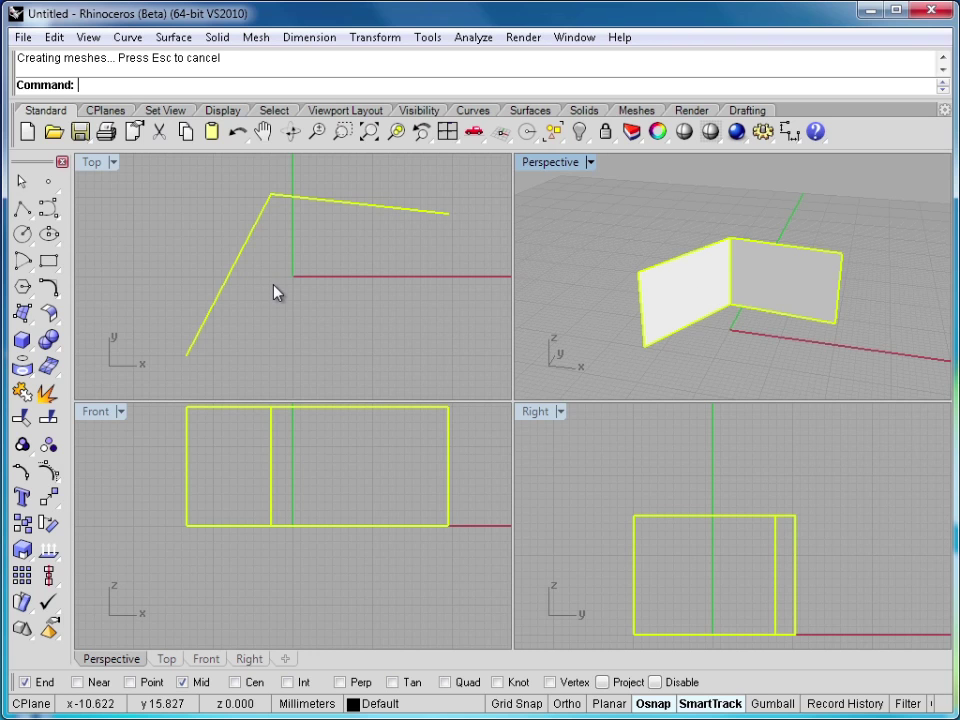
{"action": "key", "text": "Escape"}
{"action": "key", "text": "ctrl+a"}
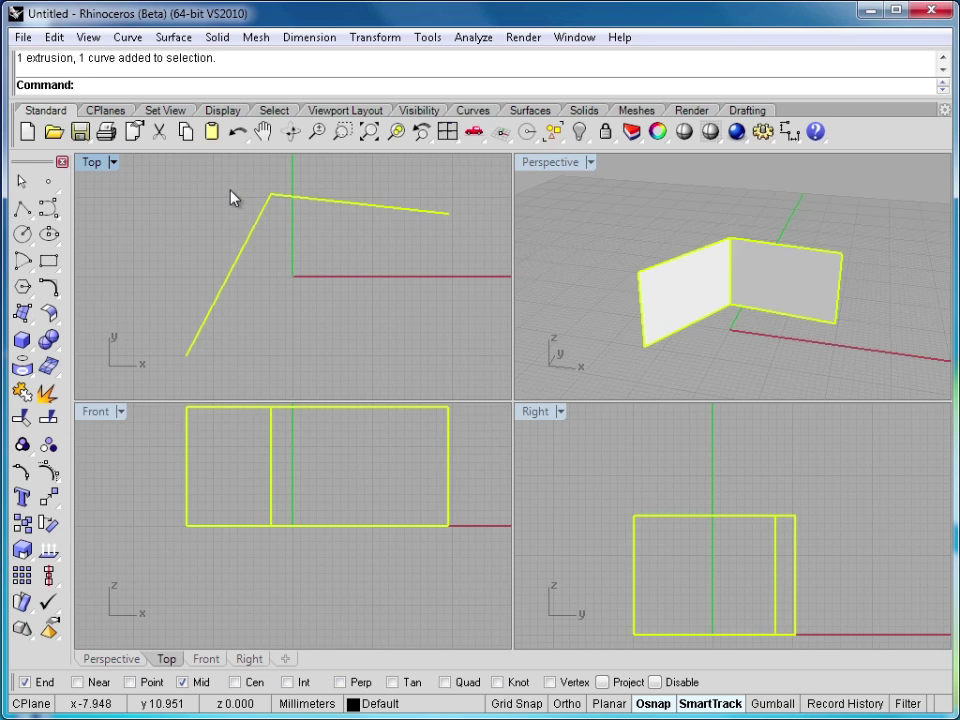
{"action": "key", "text": "Delete"}
Step: Draw a long wavy degree-3 control-point curve across the Top viewport, starting at about x -19, y -9
{"action": "left_click", "coordinate": [50, 207]}
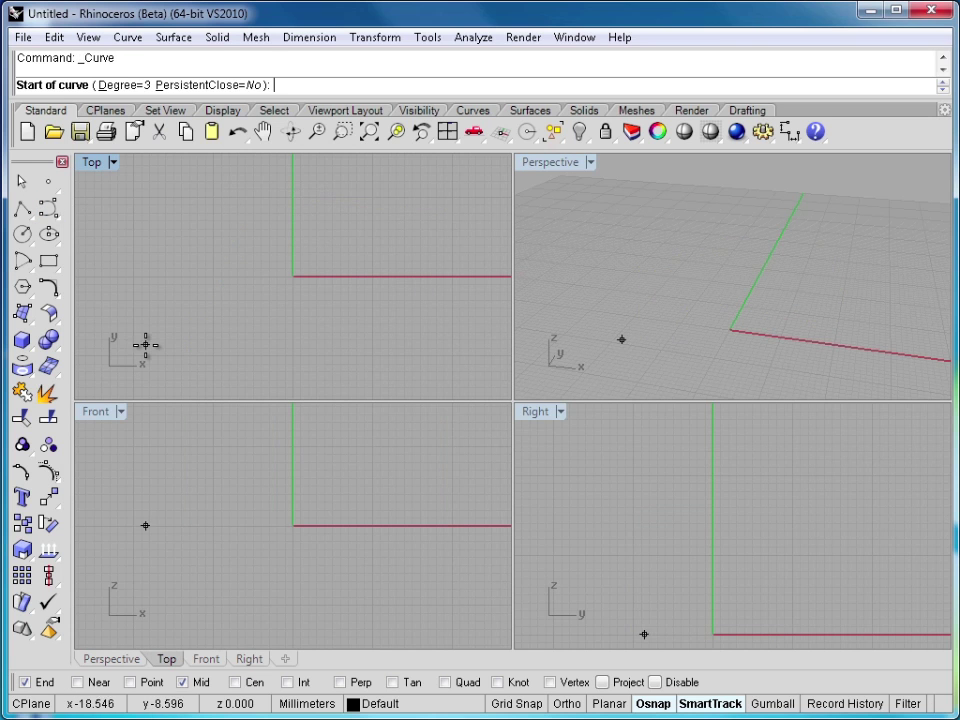
{"action": "left_click", "coordinate": [145, 349]}
{"action": "left_click", "coordinate": [140, 264]}
{"action": "left_click", "coordinate": [176, 182]}
{"action": "left_click", "coordinate": [219, 179]}
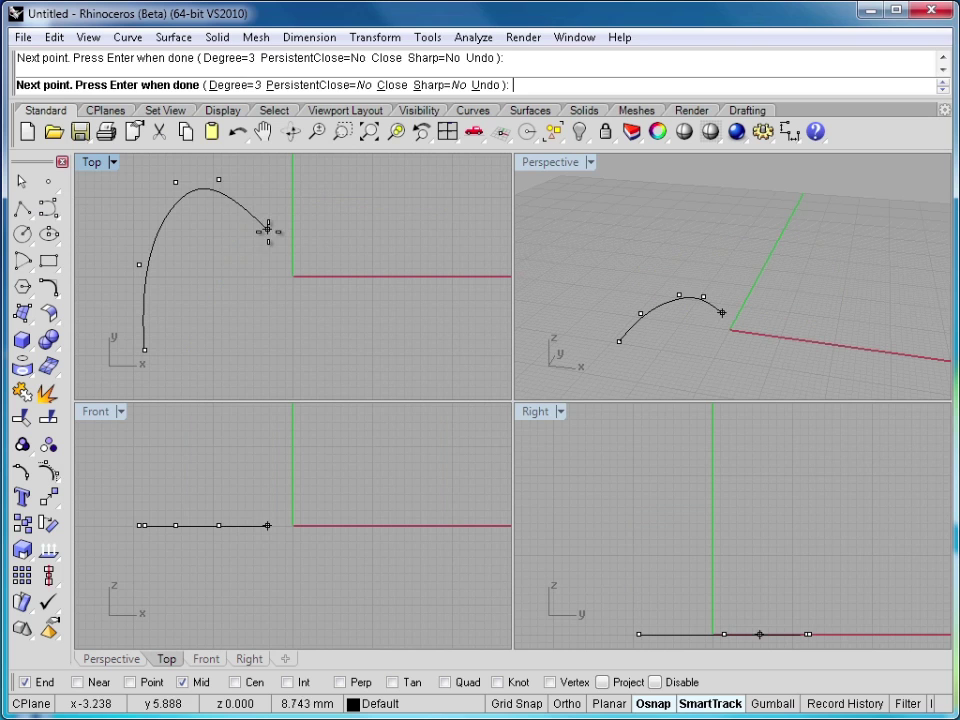
{"action": "left_click", "coordinate": [267, 234]}
{"action": "left_click", "coordinate": [251, 307]}
{"action": "left_click", "coordinate": [290, 355]}
{"action": "left_click", "coordinate": [316, 351]}
{"action": "left_click", "coordinate": [338, 332]}
{"action": "left_click", "coordinate": [349, 252]}
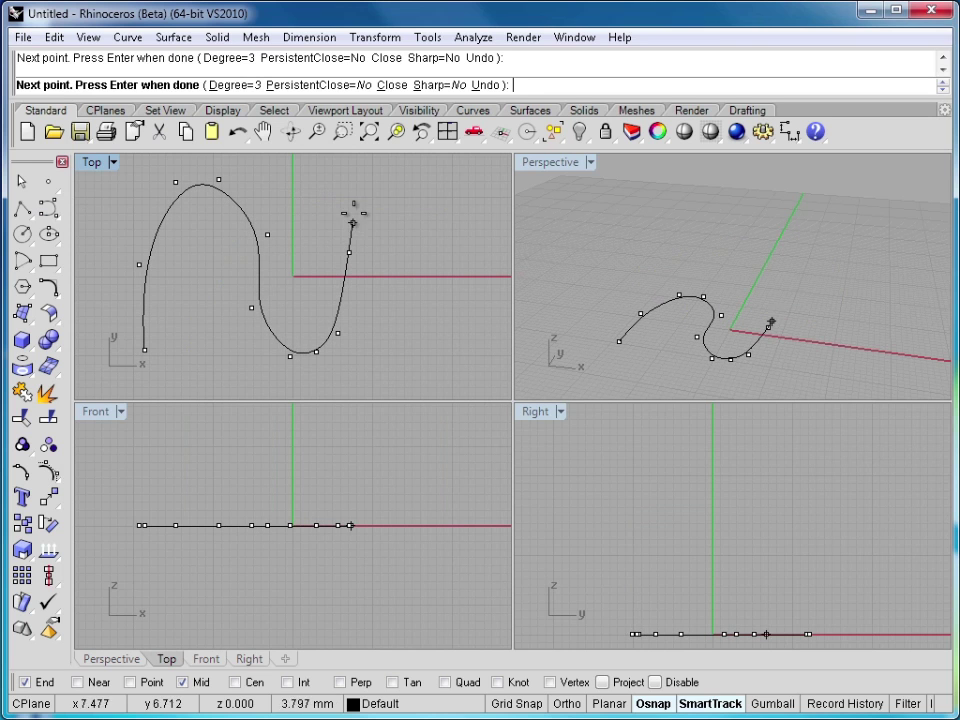
{"action": "left_click", "coordinate": [357, 192]}
{"action": "left_click", "coordinate": [390, 189]}
{"action": "left_click", "coordinate": [398, 222]}
{"action": "left_click", "coordinate": [398, 253]}
{"action": "left_click", "coordinate": [397, 281]}
{"action": "left_click", "coordinate": [407, 307]}
{"action": "left_click", "coordinate": [428, 318]}
{"action": "left_click", "coordinate": [471, 302]}
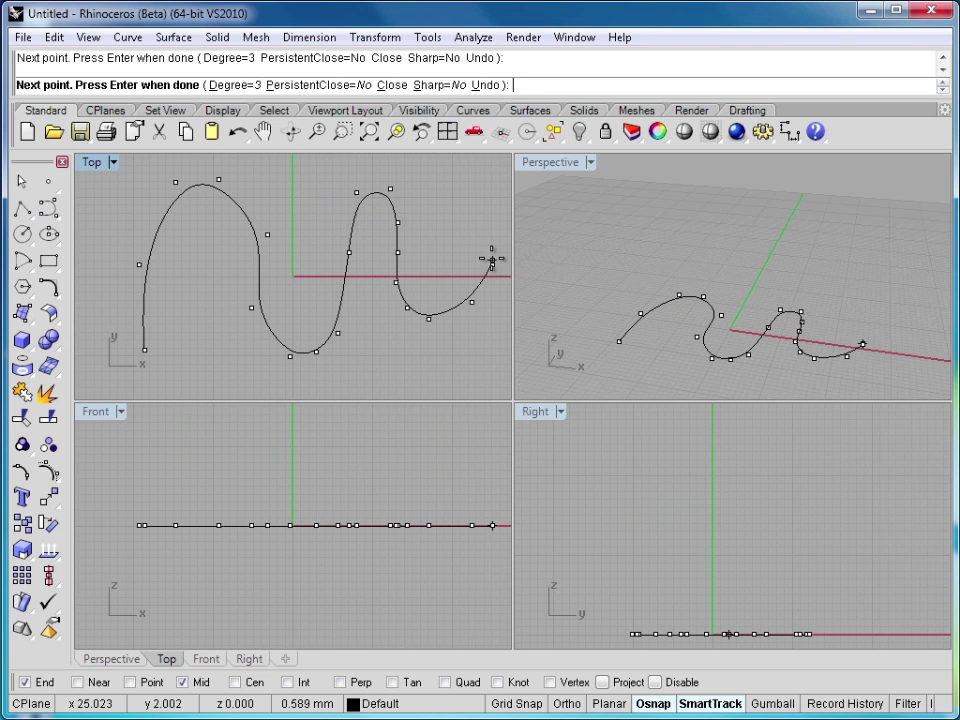
{"action": "left_click", "coordinate": [492, 264]}
{"action": "left_click", "coordinate": [483, 233]}
{"action": "left_click", "coordinate": [465, 197]}
{"action": "left_click", "coordinate": [476, 186]}
{"action": "key", "text": "Return"}
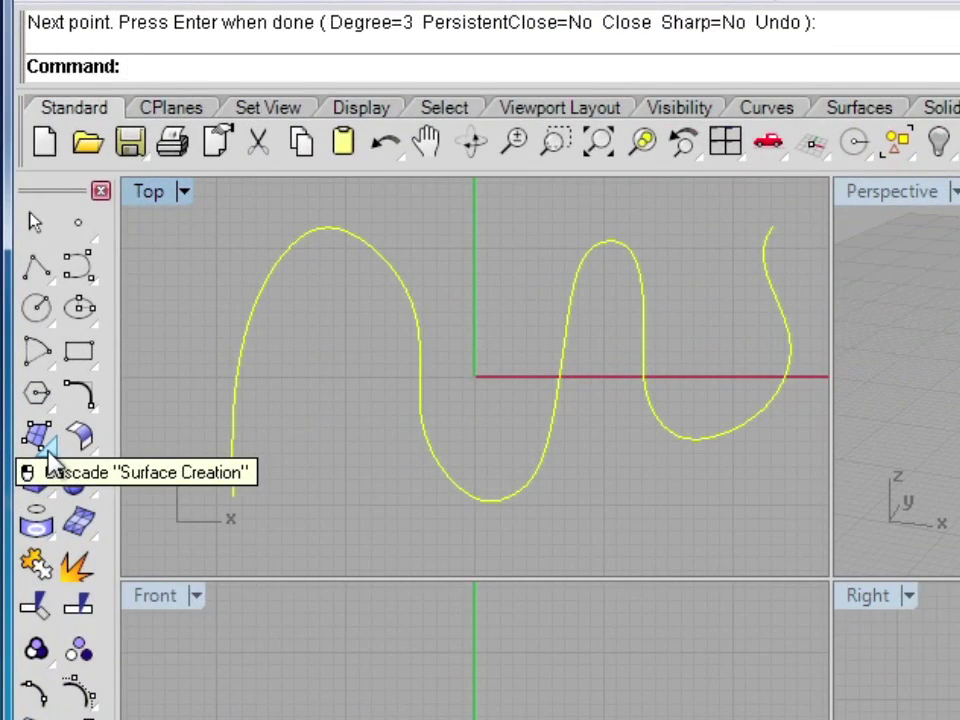
Step: Extrude the wavy curve straight by 20 mm with BothSides set to Yes
{"action": "left_click", "coordinate": [46, 452]}
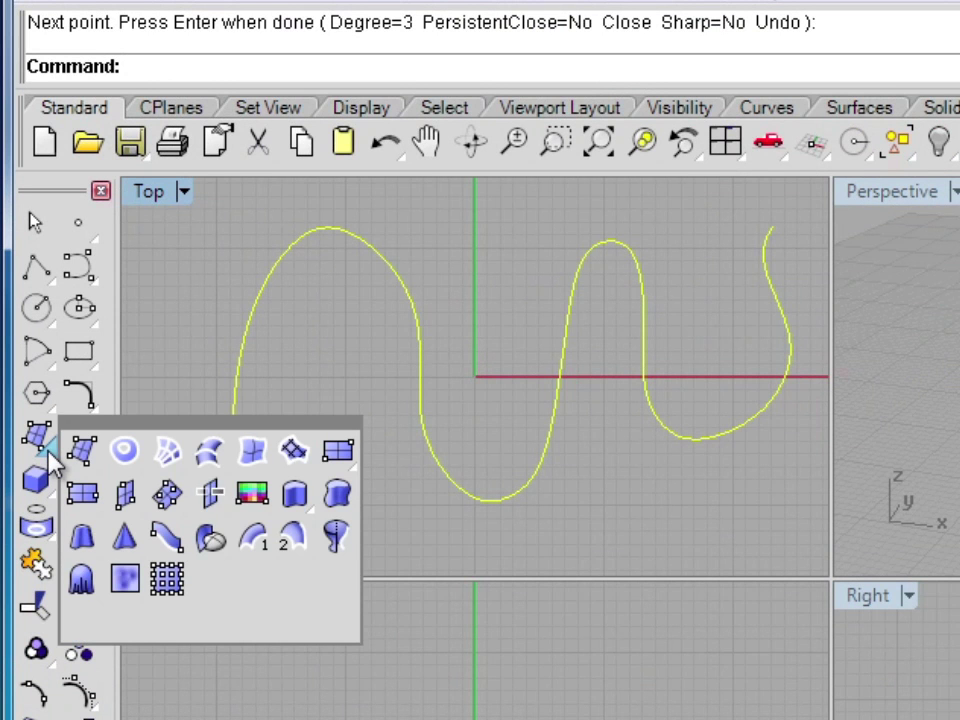
{"action": "left_click", "coordinate": [305, 500]}
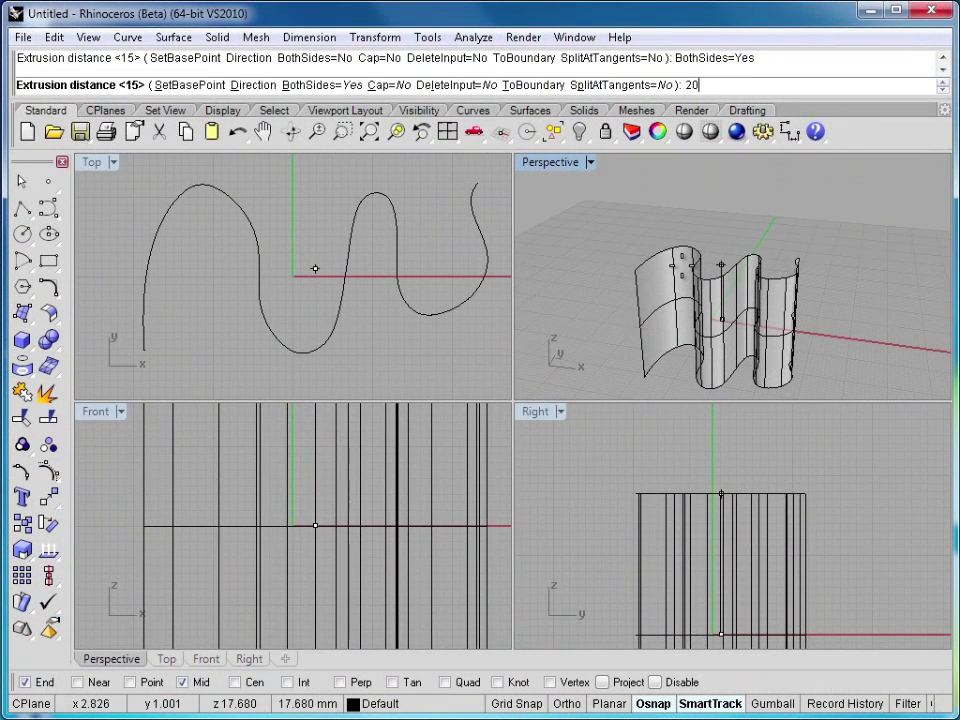
{"action": "key", "text": "Return"}
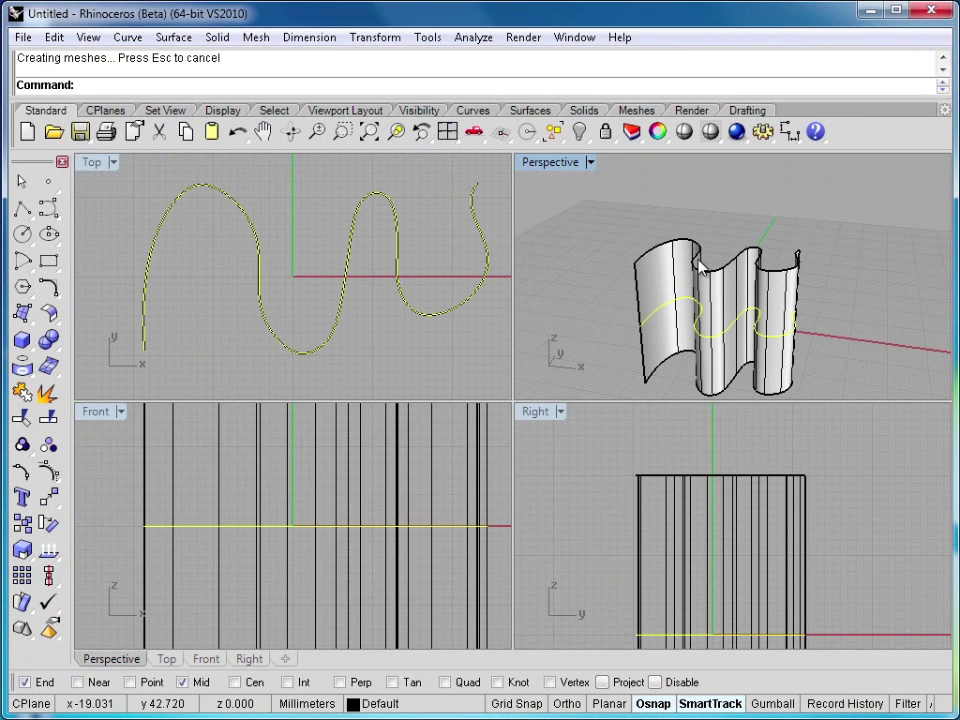
Step: Try to explode the extruded wavy surface
{"action": "right_click_drag", "start_coordinate": [700, 268], "coordinate": [705, 240]}
{"action": "left_click", "coordinate": [592, 284]}
{"action": "mouse_move", "coordinate": [592, 284]}
{"action": "right_mouse_down"}
{"action": "mouse_move", "coordinate": [619, 272]}
{"action": "mouse_move", "coordinate": [866, 294]}
{"action": "mouse_move", "coordinate": [639, 300]}
{"action": "mouse_move", "coordinate": [668, 285]}
{"action": "mouse_move", "coordinate": [681, 300]}
{"action": "right_mouse_up"}
{"action": "left_click", "coordinate": [705, 285]}
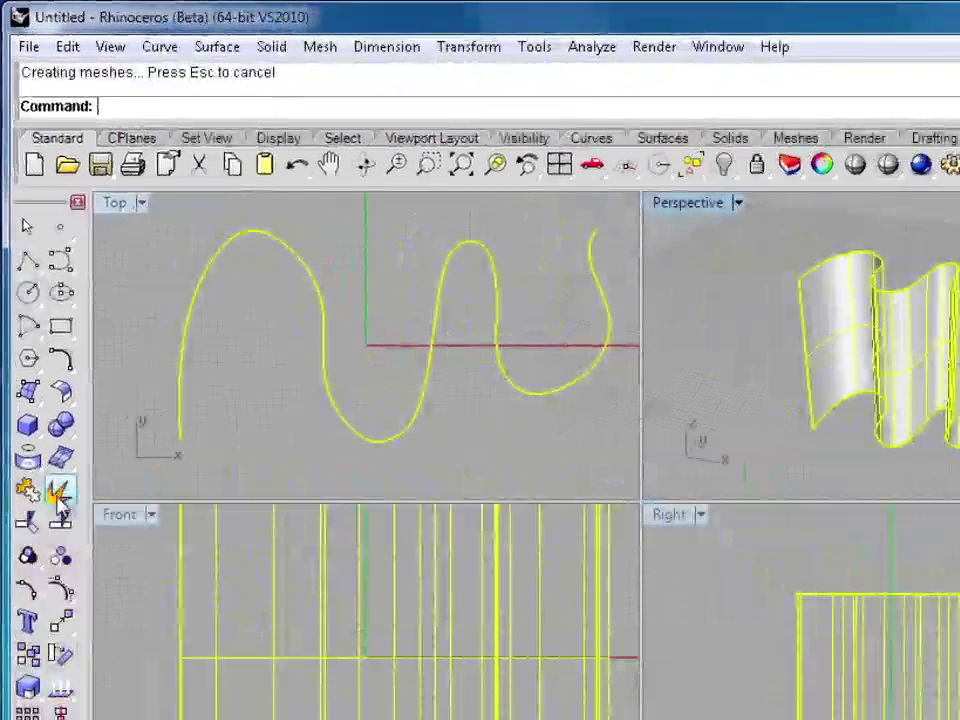
{"action": "left_click", "coordinate": [48, 400]}
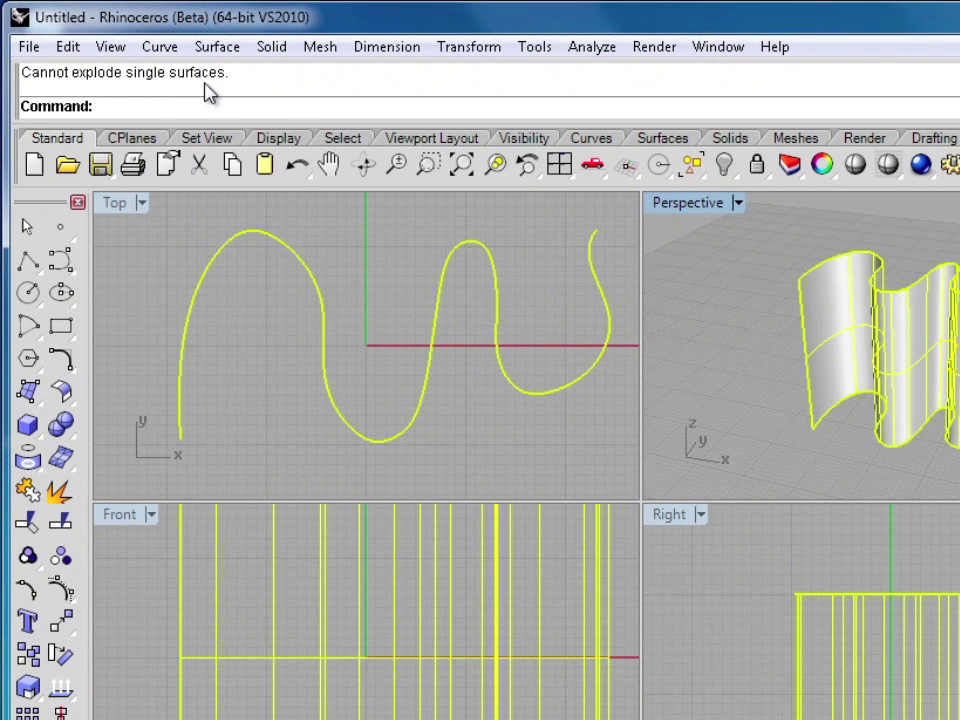
Step: Delete the wavy surface and its curve, and draw a rectangle in the Top viewport starting at about x -20, y -9
{"action": "left_click", "coordinate": [544, 381]}
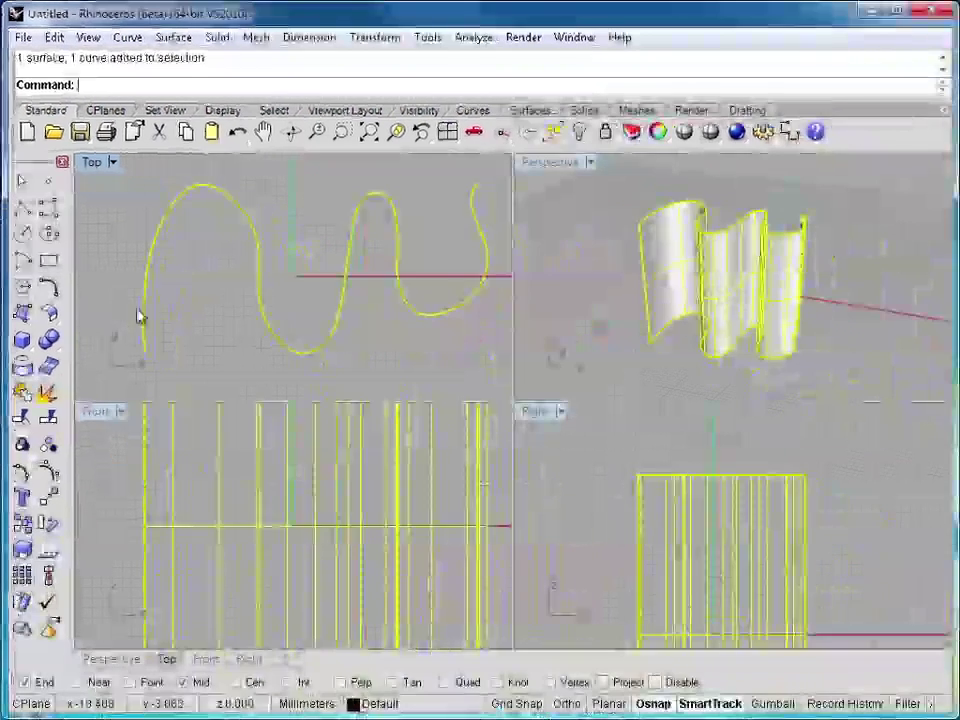
{"action": "key", "text": "Delete"}
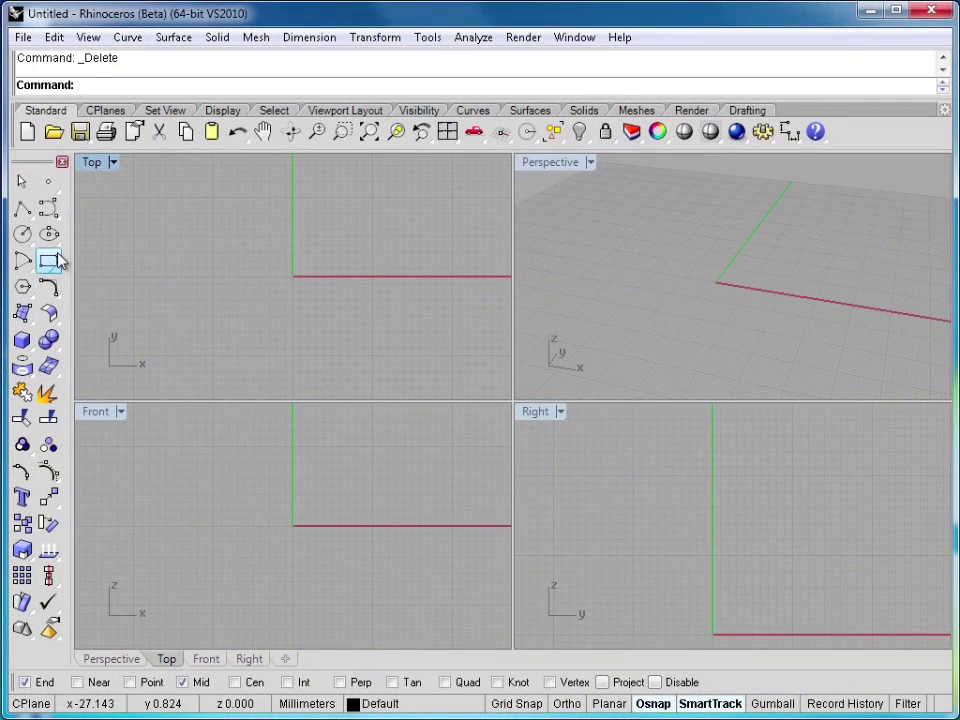
{"action": "left_click", "coordinate": [47, 261]}
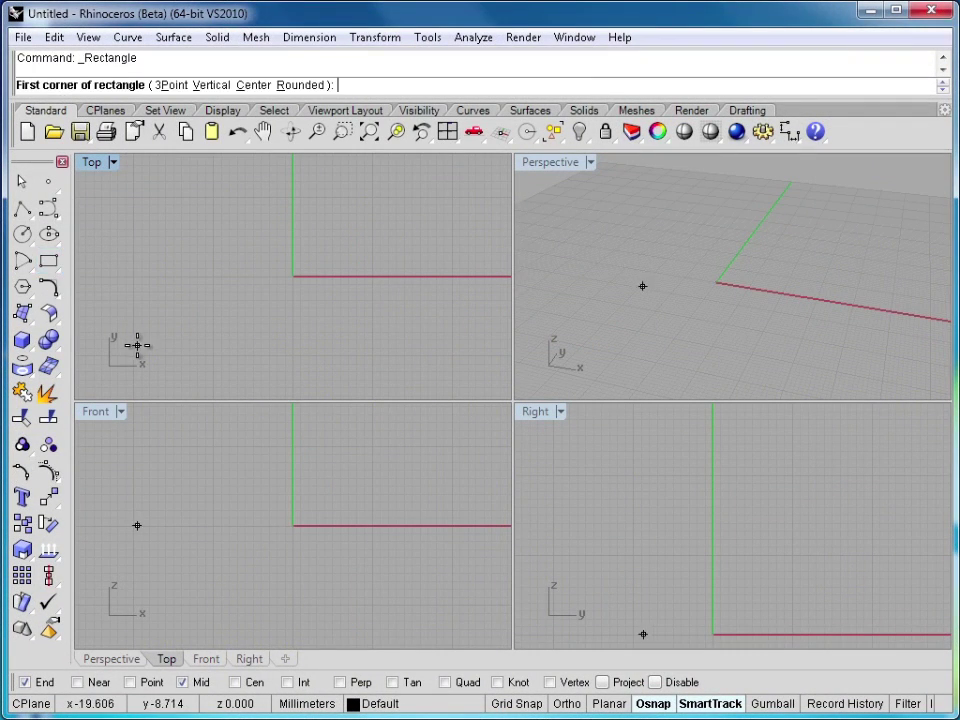
{"action": "left_click", "coordinate": [137, 345]}
{"action": "left_click", "coordinate": [246, 215]}
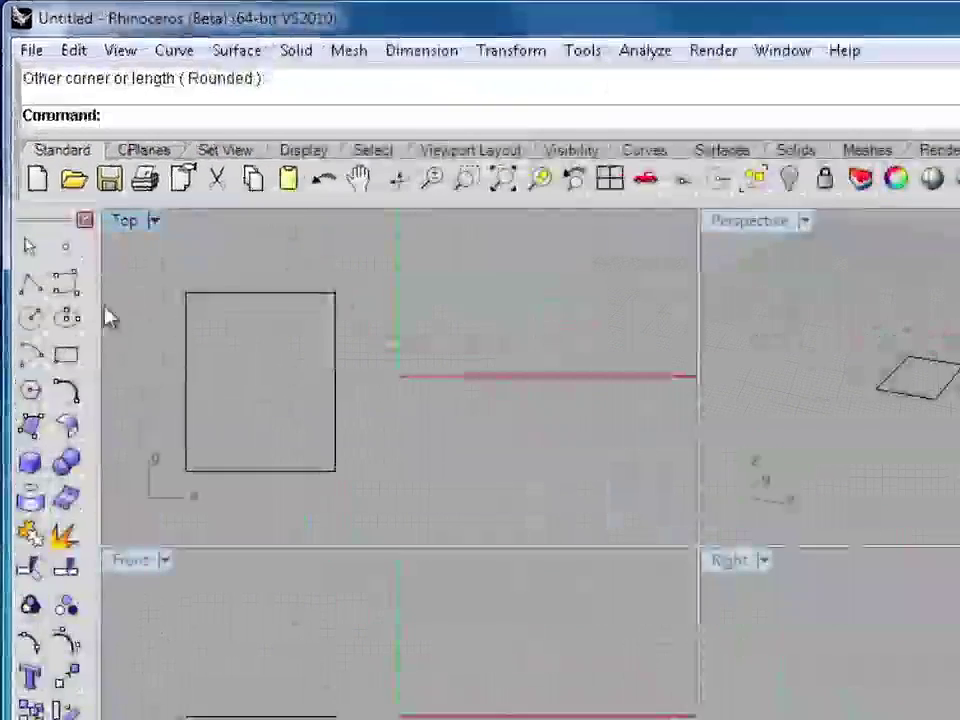
Step: Draw a horizontally elongated ellipse from its center in the Top viewport, beside the rectangle and just crossing the x axis
{"action": "left_click", "coordinate": [66, 318]}
{"action": "left_click", "coordinate": [534, 311]}
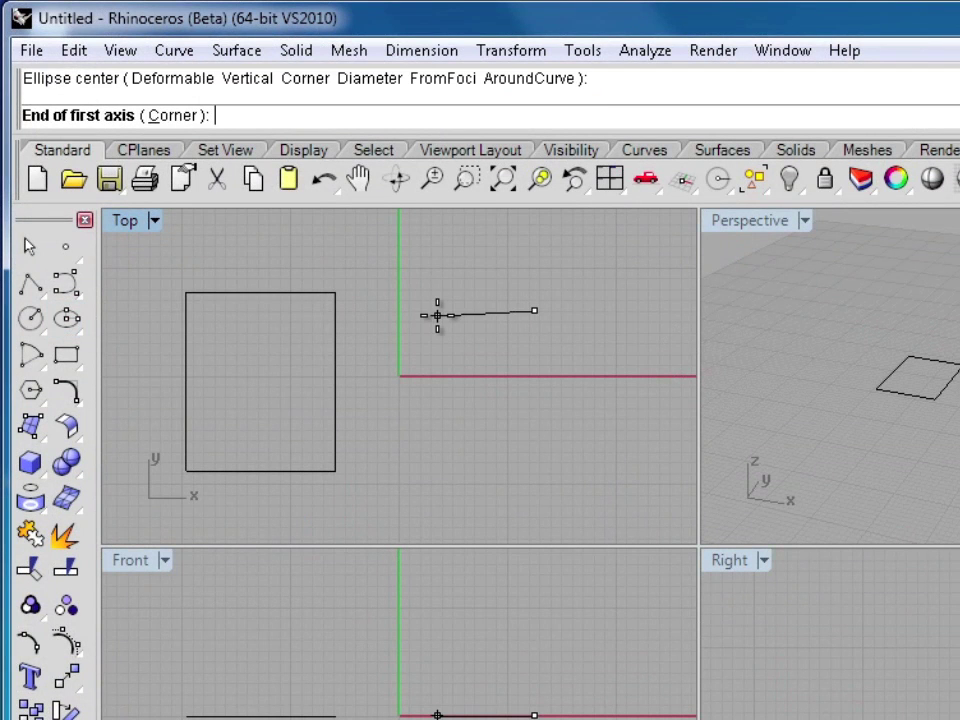
{"action": "left_click", "coordinate": [432, 311]}
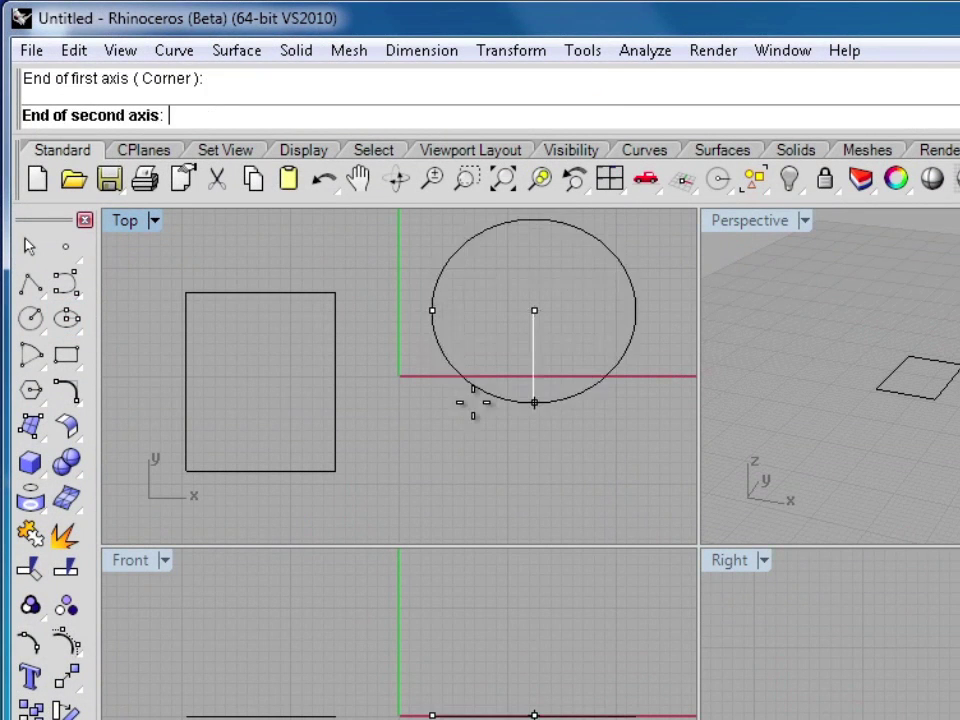
{"action": "left_click", "coordinate": [466, 385]}
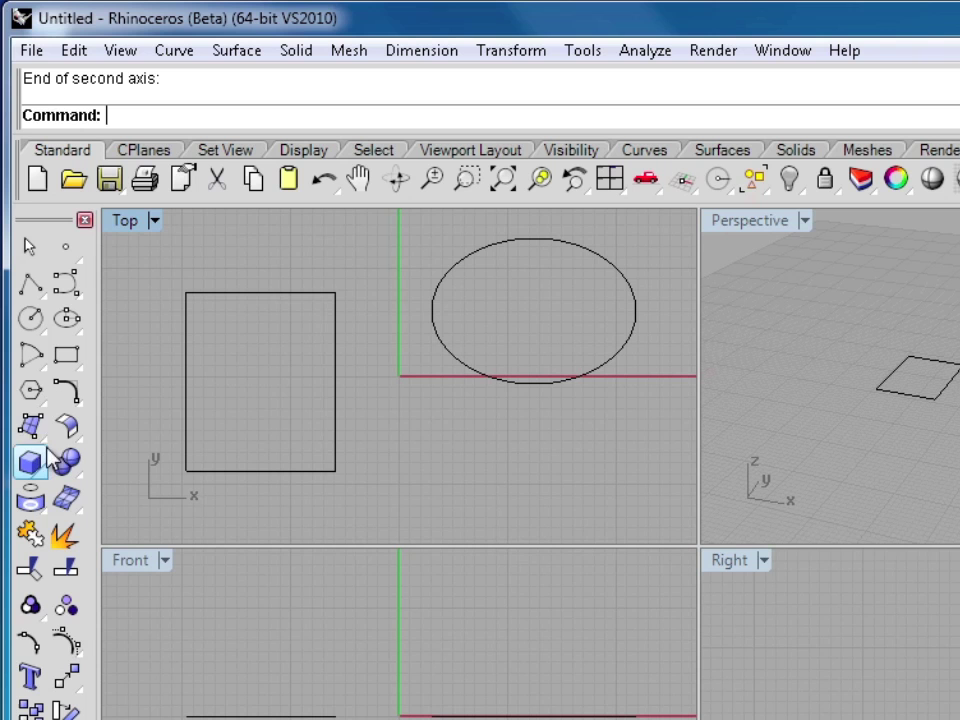
Step: Draw a six-sided inscribed polygon in the Top viewport, between the rectangle and the ellipse and below the x axis
{"action": "left_click", "coordinate": [37, 396]}
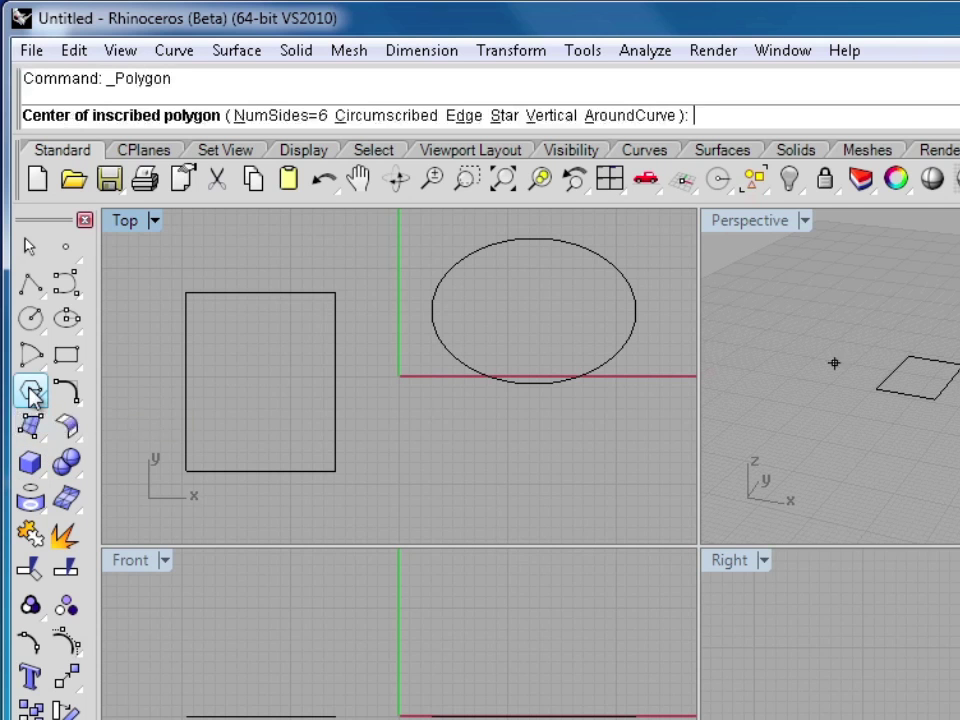
{"action": "left_click", "coordinate": [428, 442]}
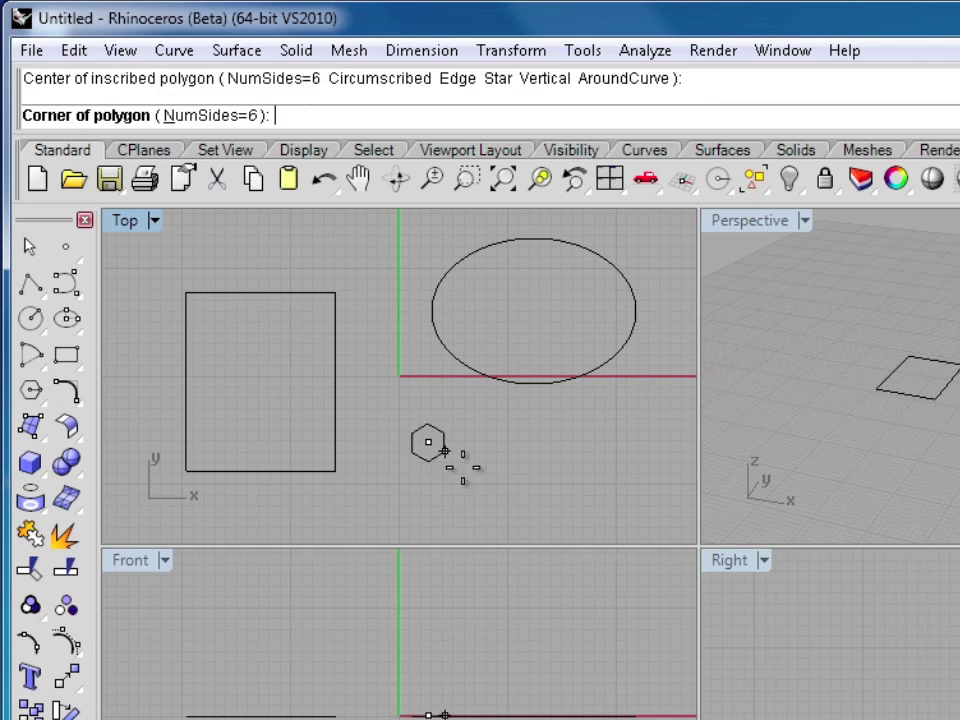
{"action": "left_click", "coordinate": [488, 442]}
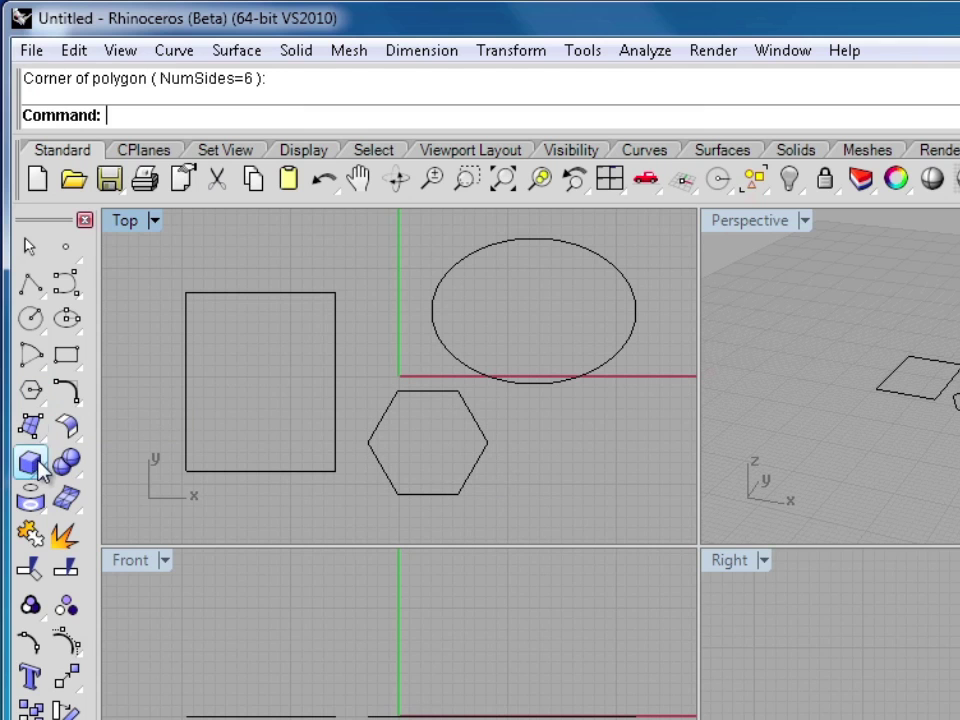
Step: Draw a six-pointed star in the Top viewport, below the ellipse and beside the hexagon, with a clearly smaller second radius
{"action": "left_click", "coordinate": [44, 405]}
{"action": "left_click", "coordinate": [69, 472]}
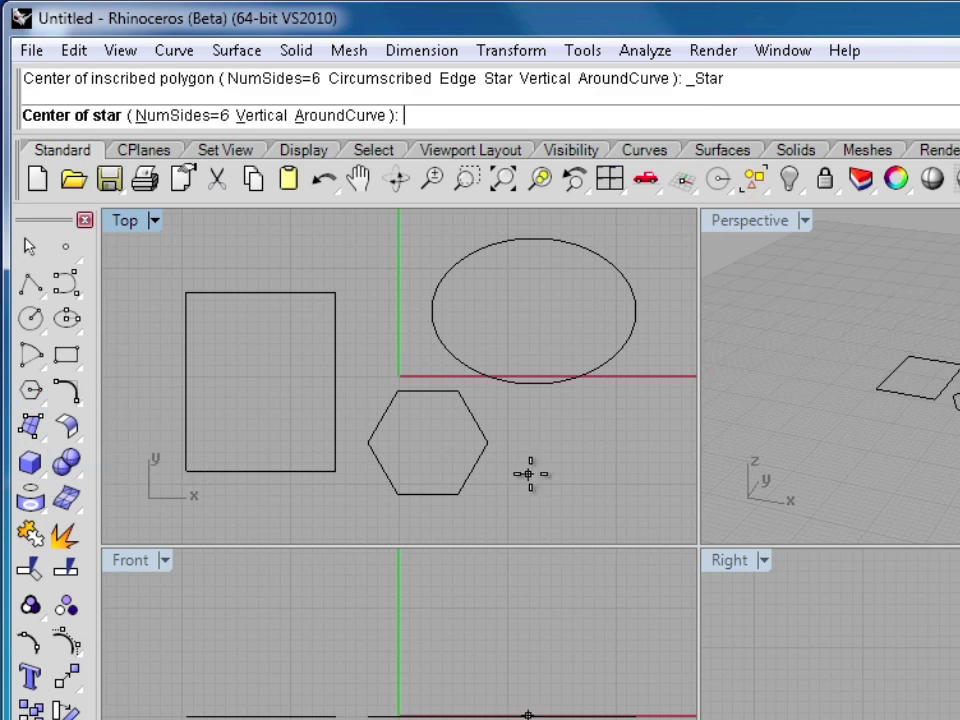
{"action": "scroll", "coordinate": [515, 468], "scroll_direction": "down", "scroll_amount": 2}
{"action": "right_click_drag", "start_coordinate": [508, 471], "coordinate": [419, 434]}
{"action": "left_click", "coordinate": [521, 446]}
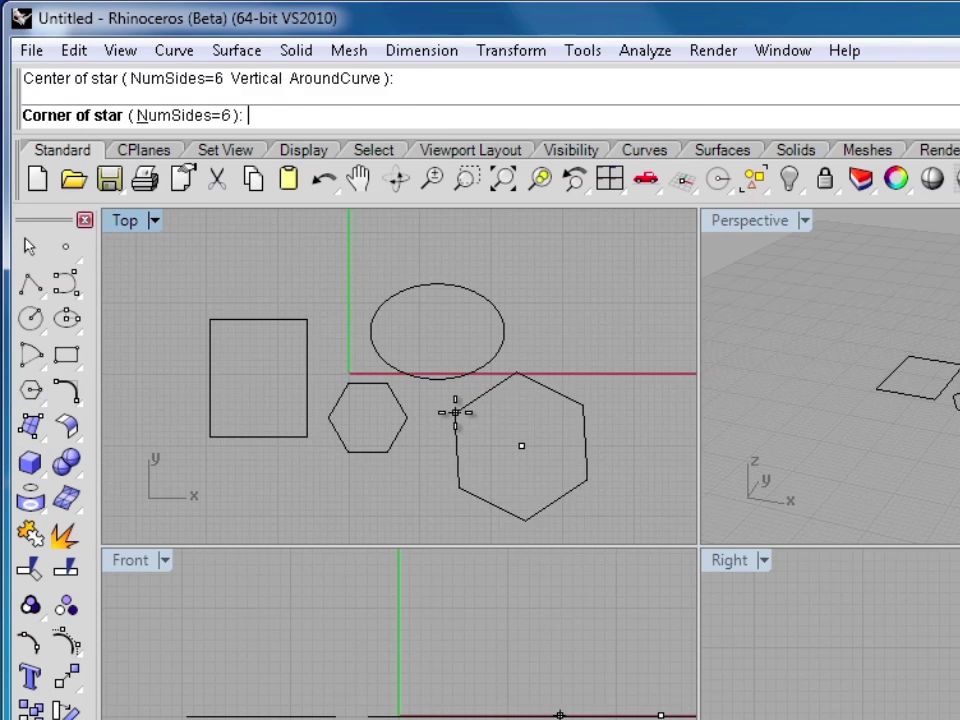
{"action": "left_click", "coordinate": [455, 412]}
{"action": "left_click", "coordinate": [495, 441]}
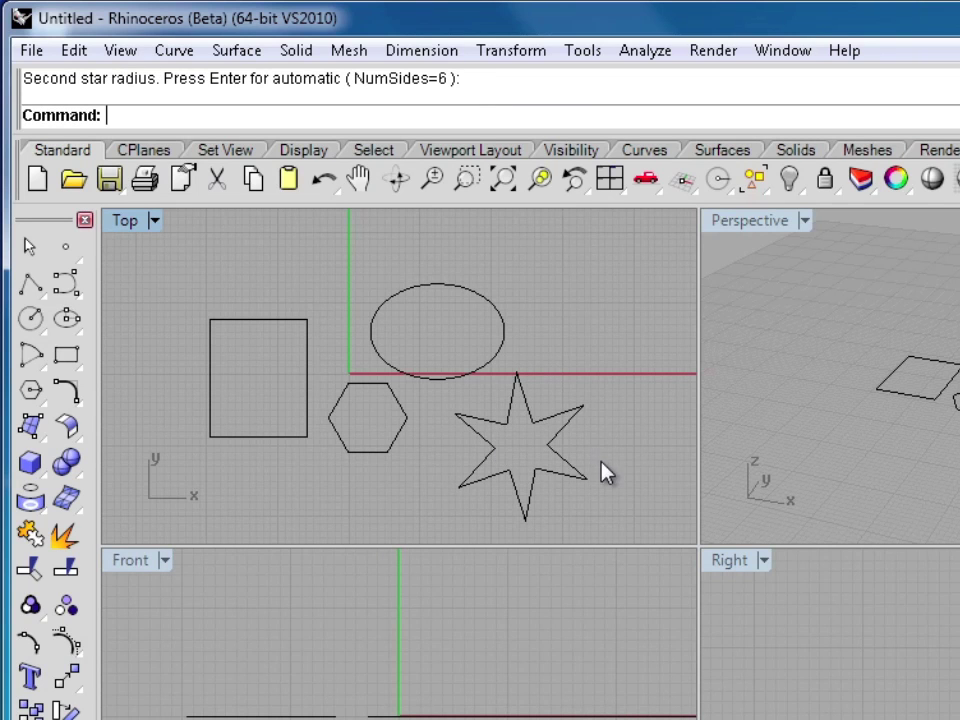
Step: Extrude all four closed curves straight by about 24.5 mm as surfaces, with BothSides set to No and Cap set to No
{"action": "left_click_drag", "start_coordinate": [599, 461], "coordinate": [339, 315]}
{"action": "left_click_drag", "start_coordinate": [281, 284], "coordinate": [276, 289]}
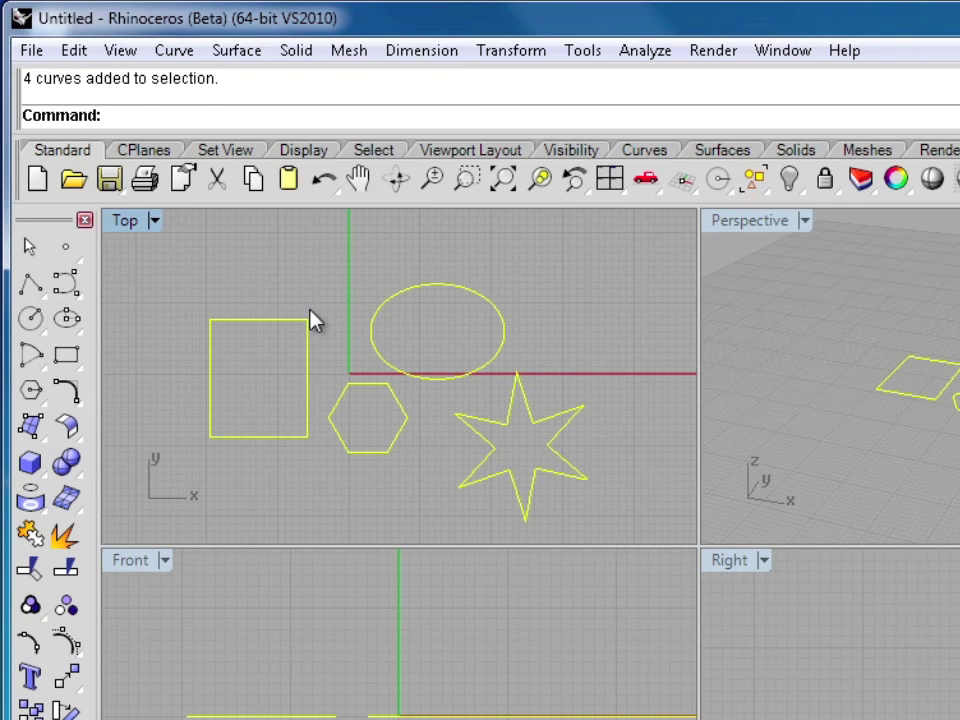
{"action": "left_click", "coordinate": [237, 52]}
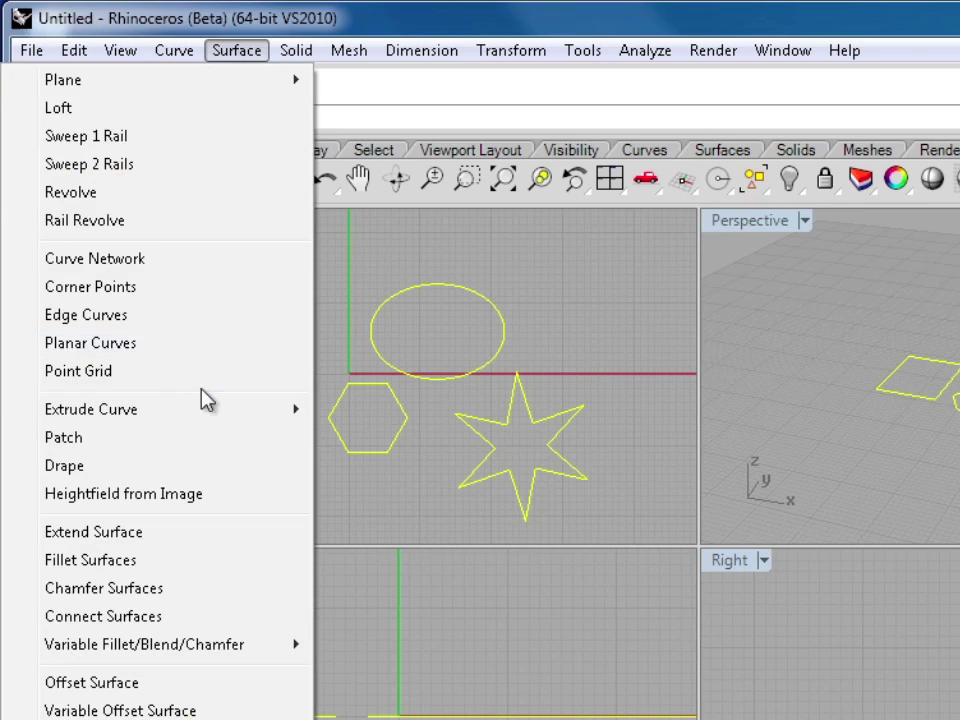
{"action": "mouse_move", "coordinate": [317, 422]}
{"action": "left_click", "coordinate": [373, 418]}
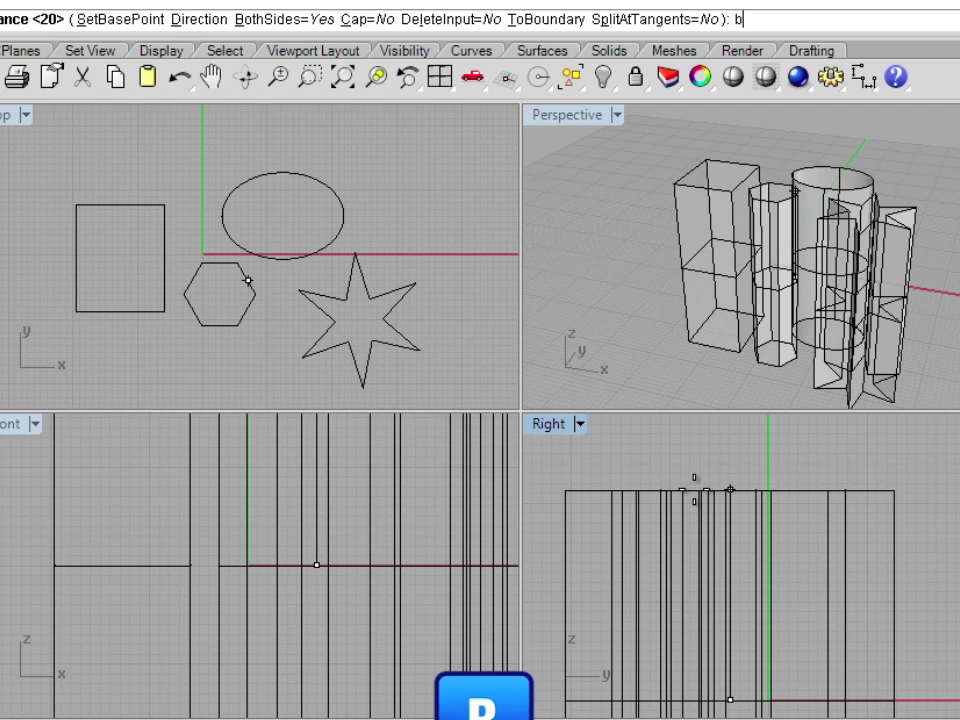
{"action": "type", "text": "b"}
{"action": "key", "text": "Return"}
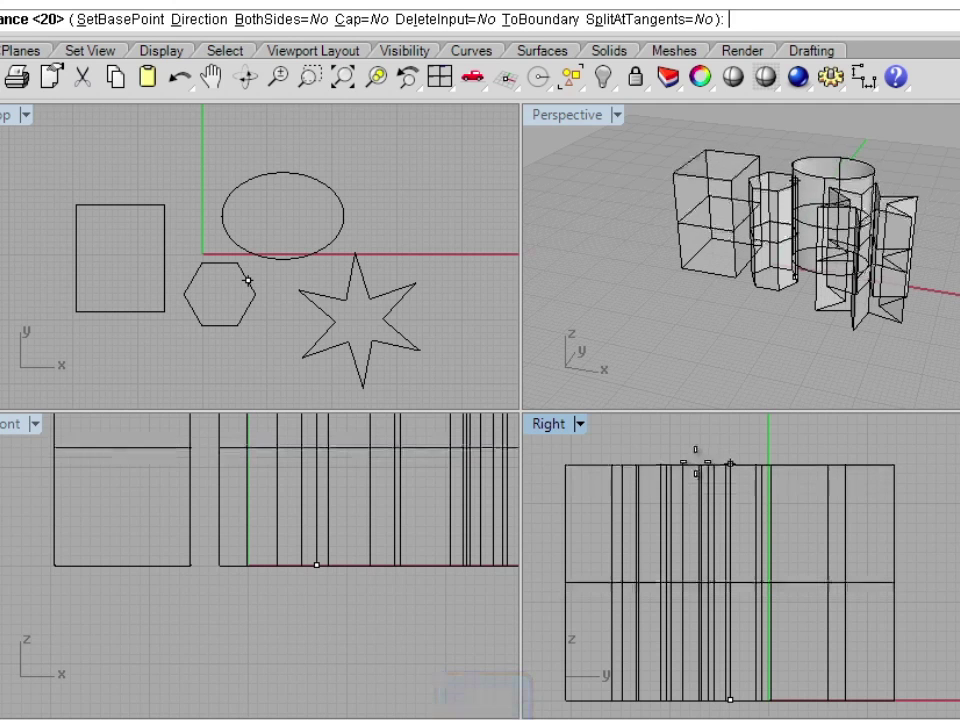
{"action": "key", "text": "Return"}
{"action": "key", "text": "Escape"}
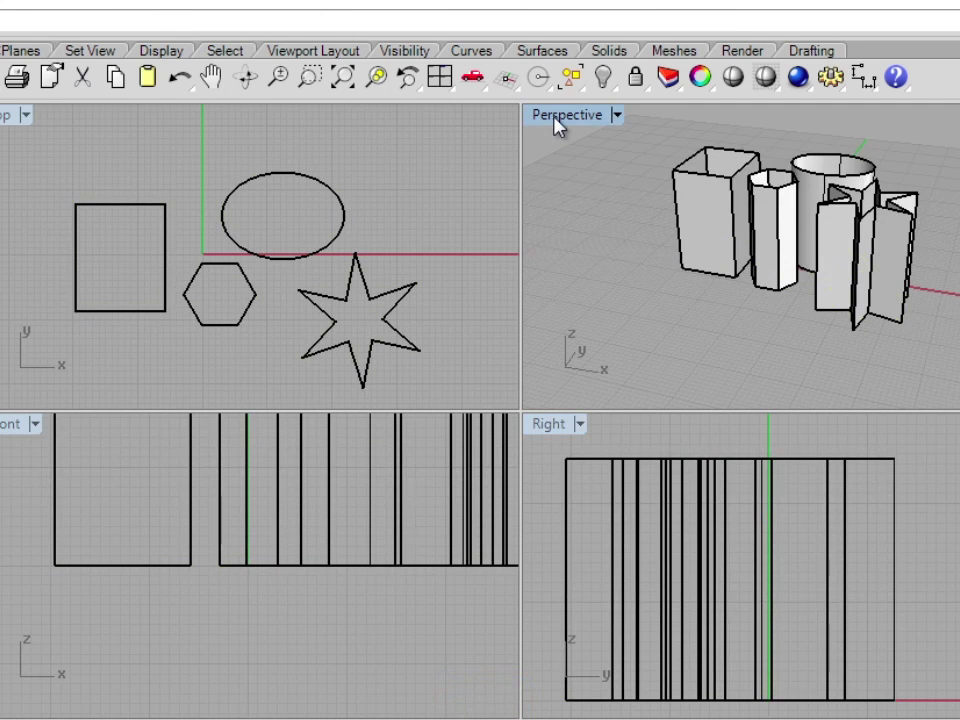
Step: Maximize the Perspective viewport, inspect the open-ended extrusions from above, and undo the straight extrusion
{"action": "double_click", "coordinate": [557, 125]}
{"action": "right_click_drag", "start_coordinate": [422, 422], "coordinate": [621, 476]}
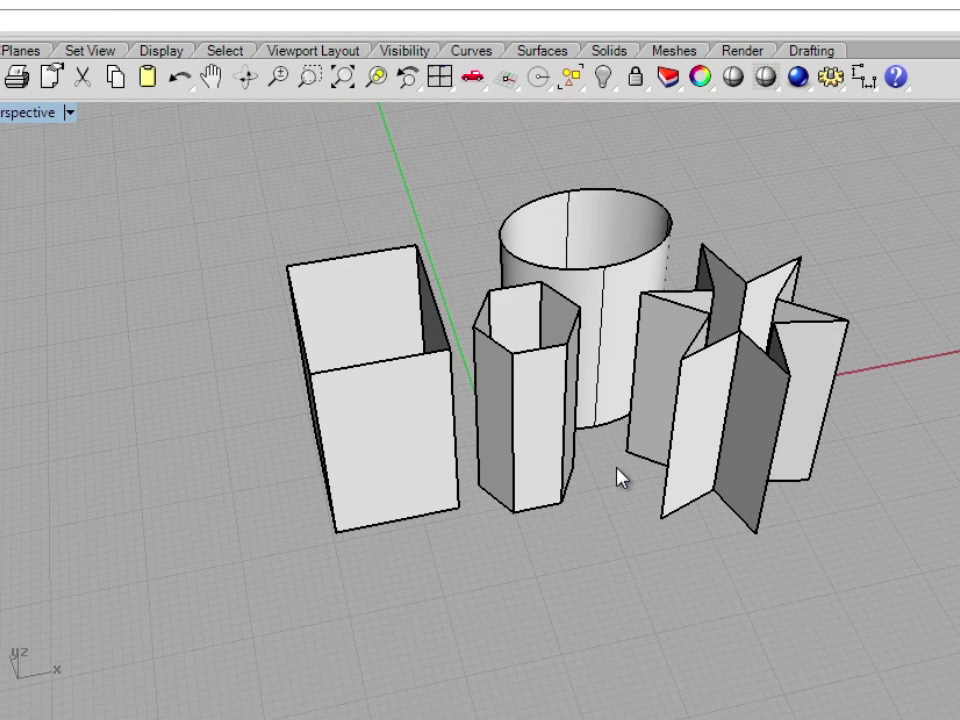
{"action": "key", "text": "ctrl+z"}
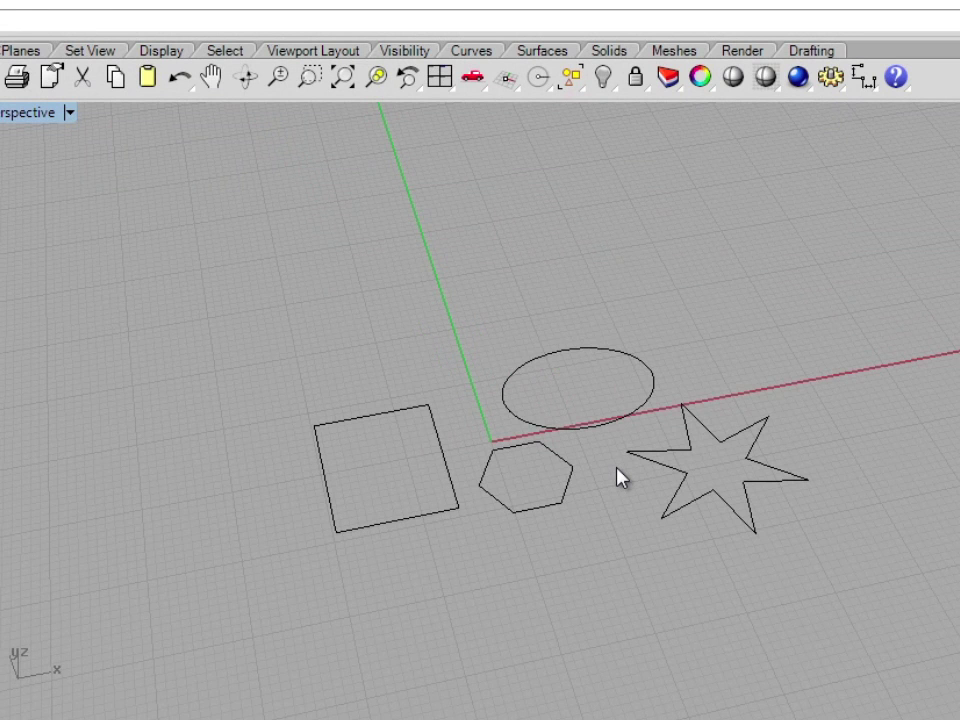
Step: Extrude all four planar curves straight as capped solids about 29 mm high, and inspect their top and bottom faces
{"action": "left_click_drag", "start_coordinate": [790, 548], "coordinate": [380, 336]}
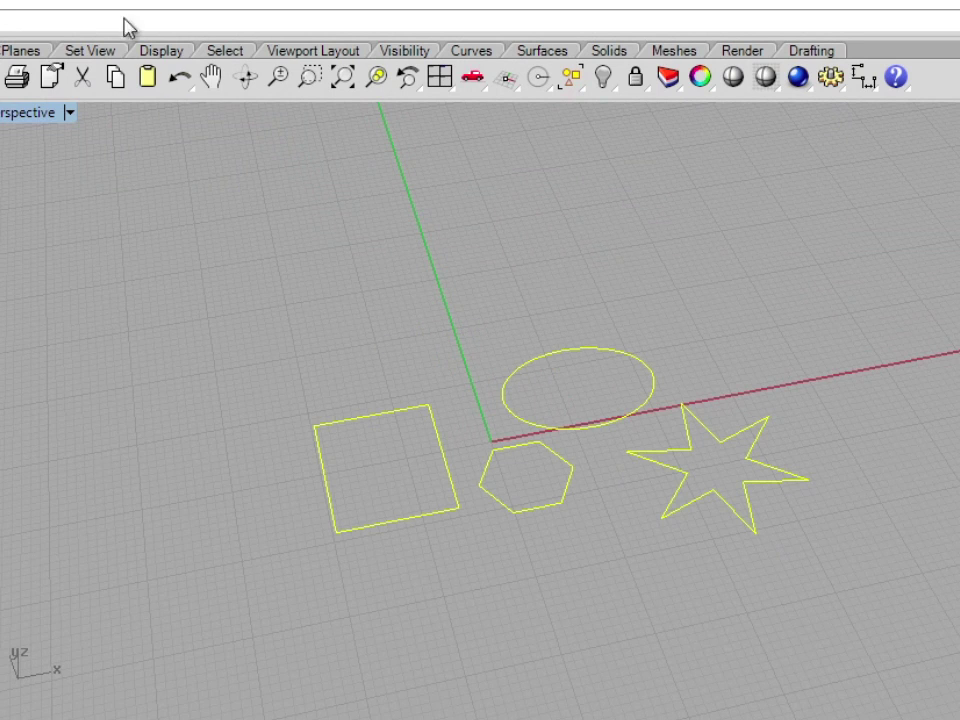
{"action": "key", "text": "alt+s"}
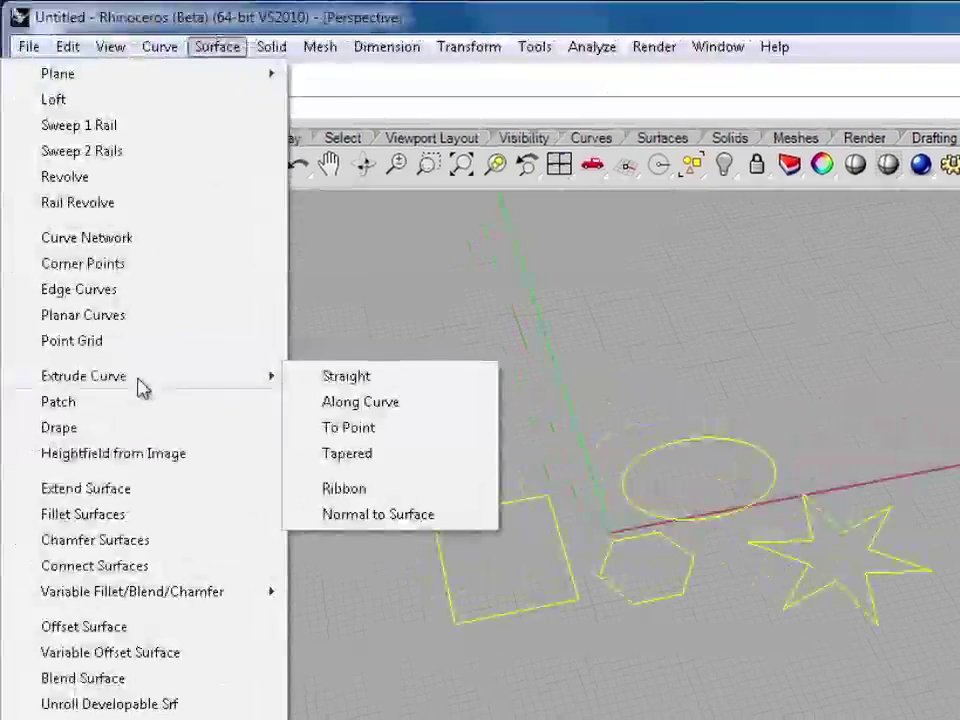
{"action": "mouse_move", "coordinate": [300, 42]}
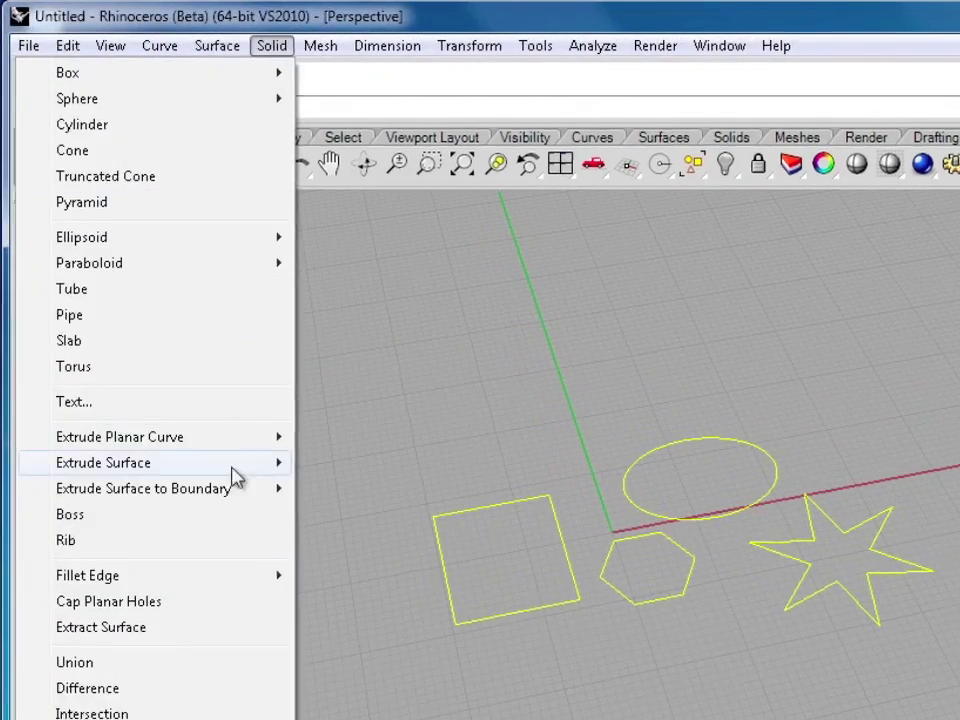
{"action": "mouse_move", "coordinate": [280, 440]}
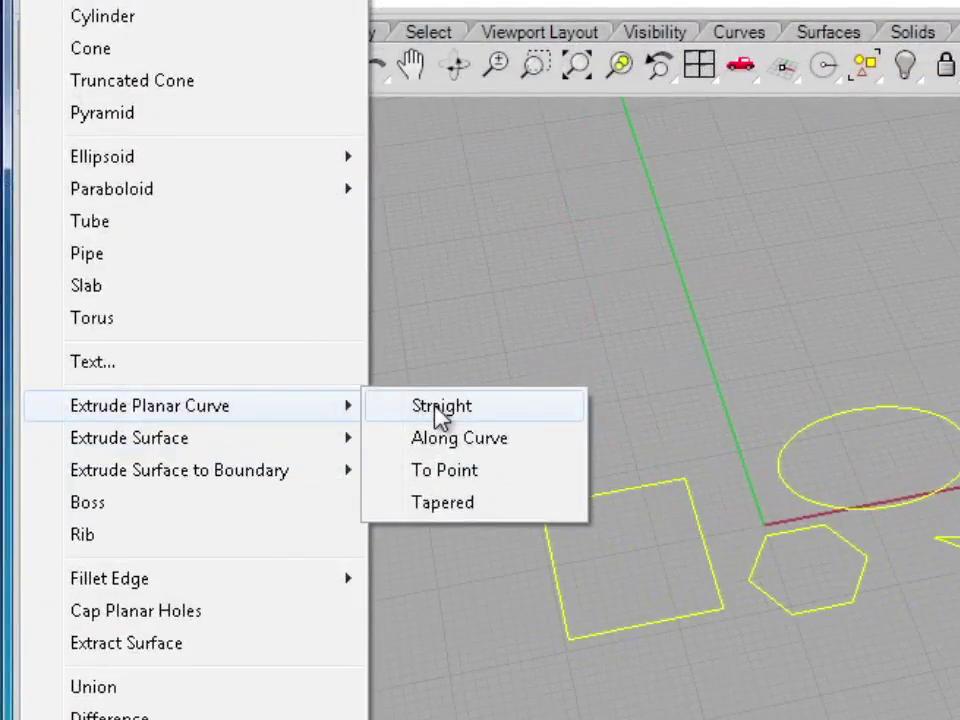
{"action": "left_click", "coordinate": [441, 418]}
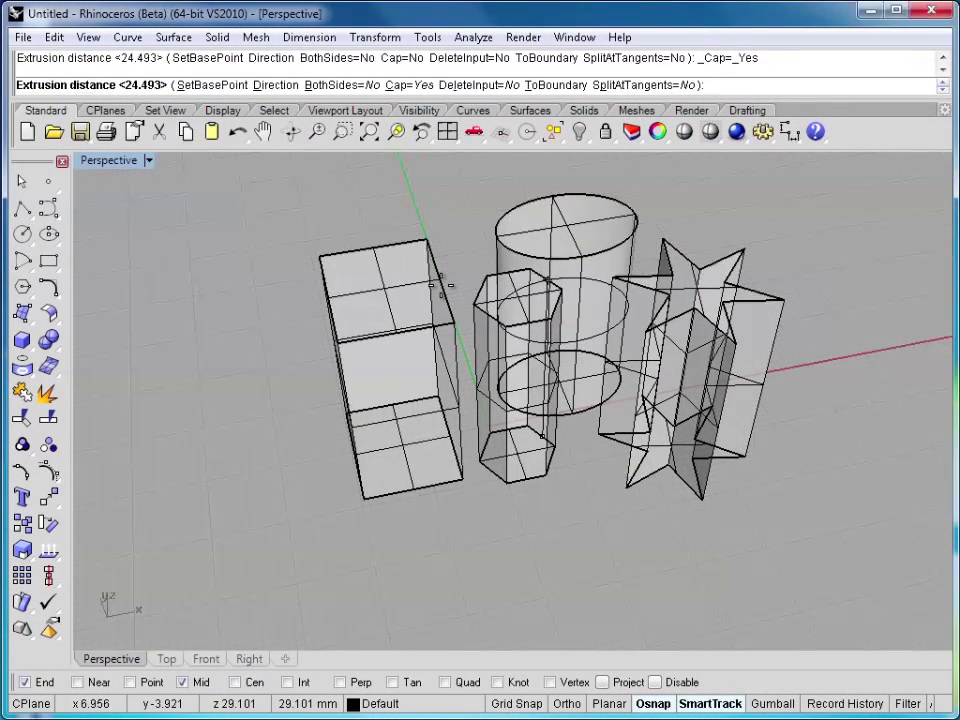
{"action": "left_click", "coordinate": [441, 285]}
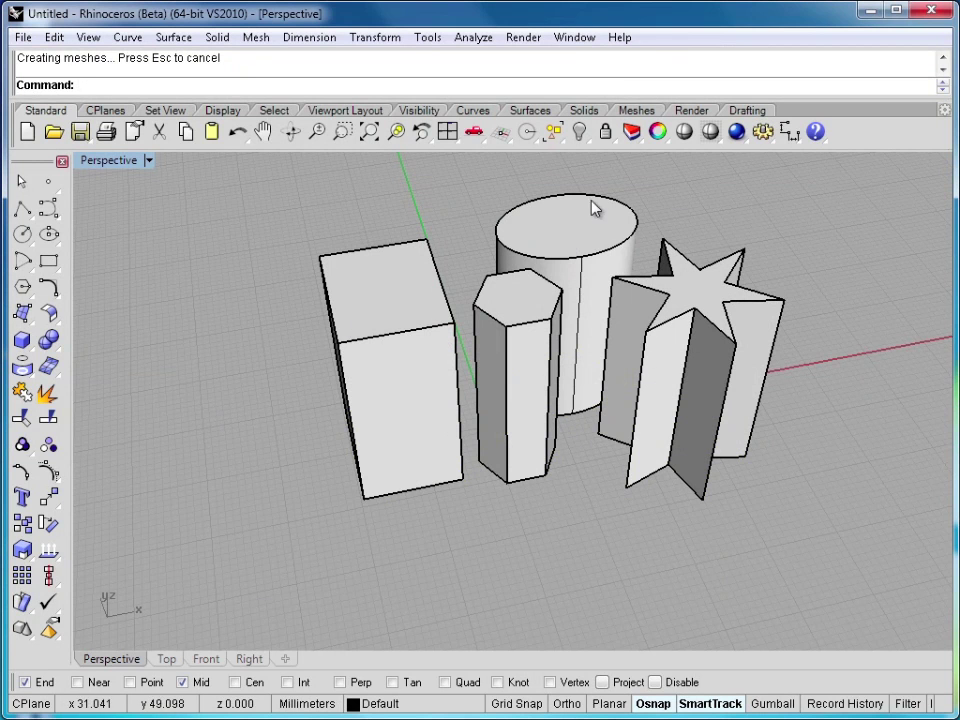
{"action": "right_click_drag", "start_coordinate": [540, 368], "coordinate": [495, 395]}
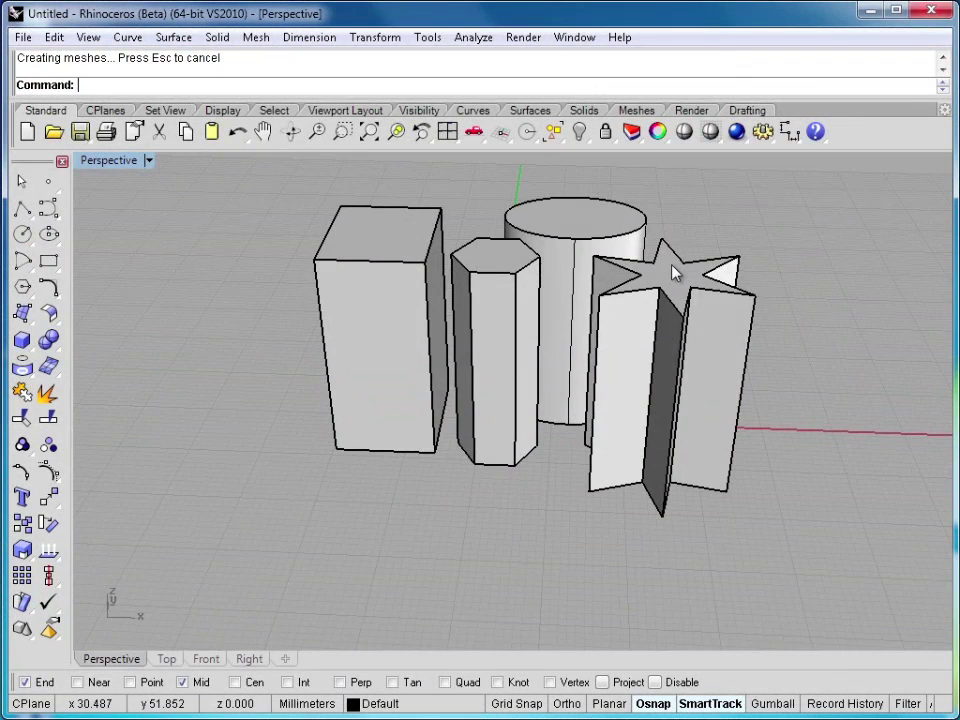
{"action": "right_click_drag", "start_coordinate": [570, 458], "coordinate": [614, 252]}
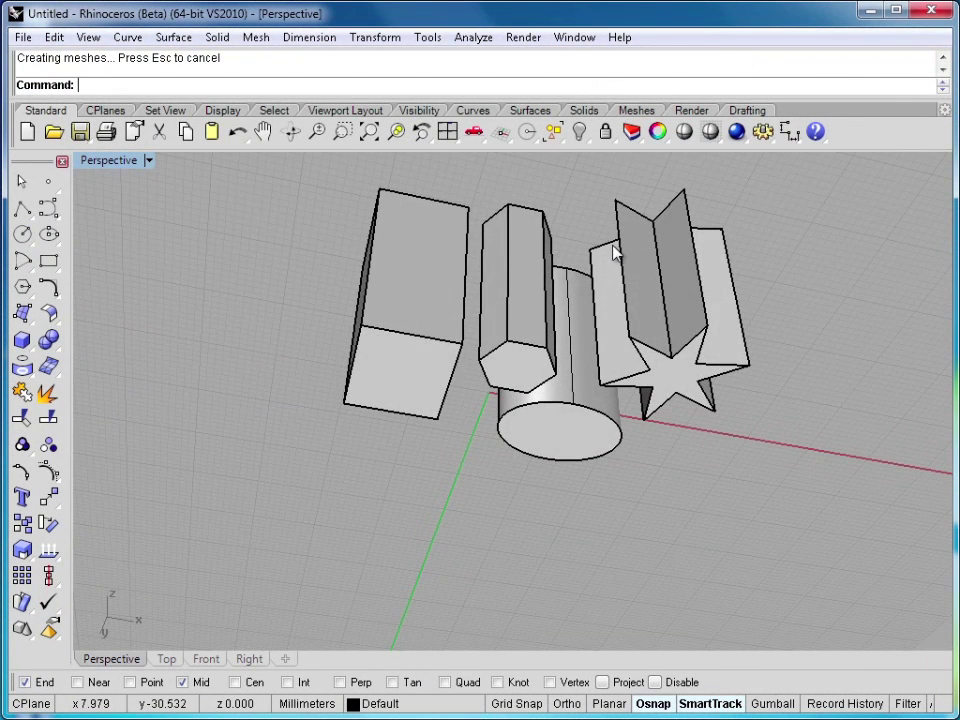
{"action": "right_click_drag", "start_coordinate": [612, 383], "coordinate": [563, 499]}
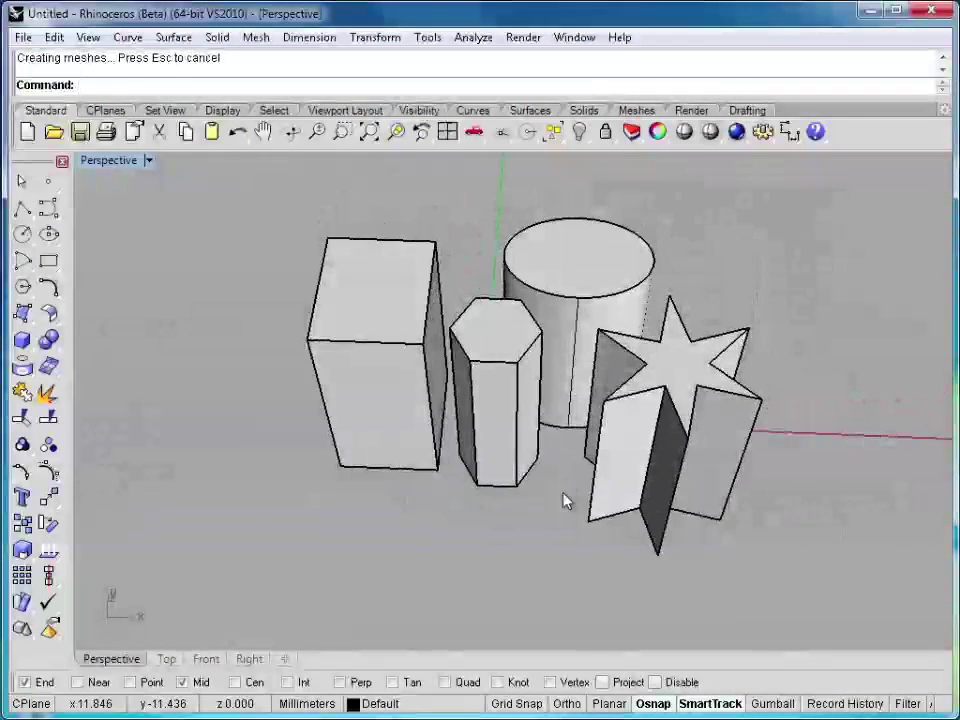
Step: Undo the capped extrusion and delete the hexagon and star curves
{"action": "key", "text": "ctrl+z"}
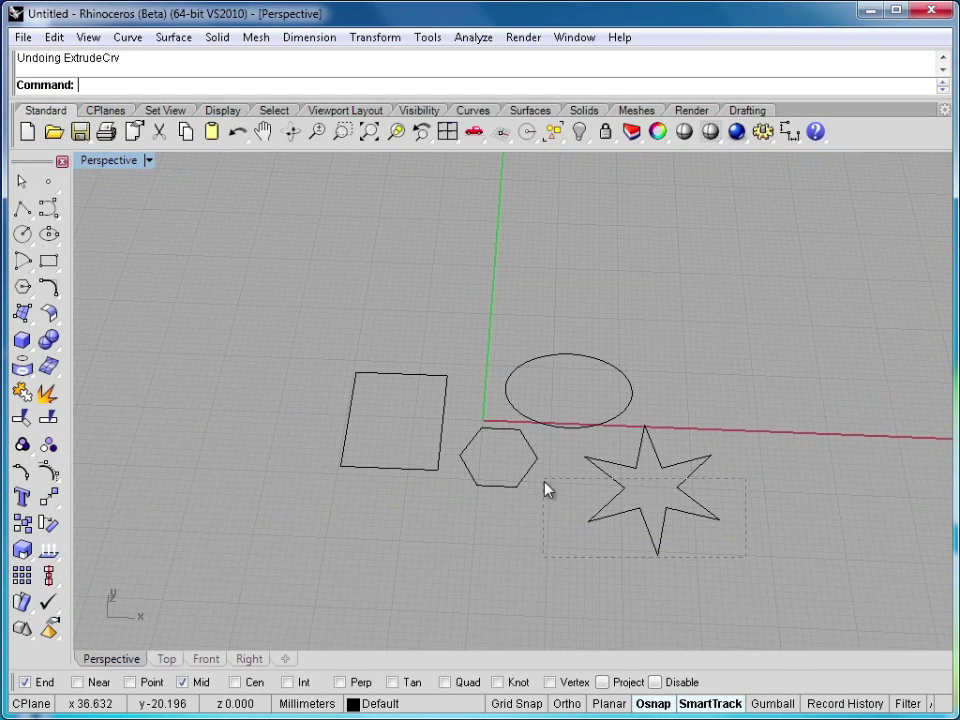
{"action": "left_click_drag", "start_coordinate": [585, 533], "coordinate": [621, 527]}
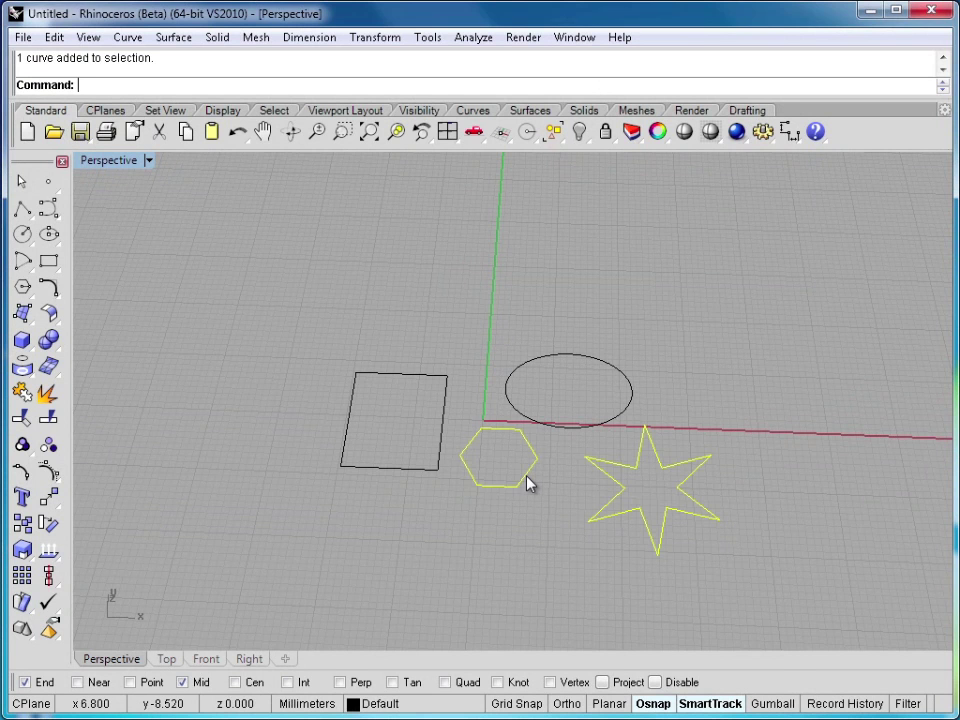
{"action": "key", "text": "Delete"}
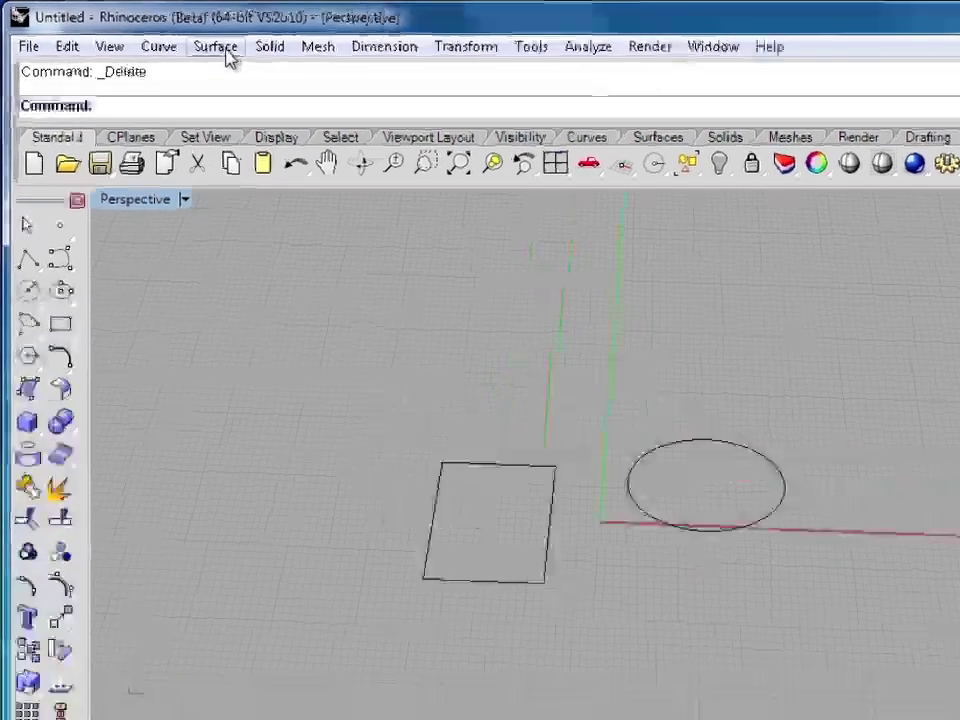
Step: Start a tapered surface extrusion using the rectangle and the ellipse as the curves to extrude
{"action": "left_click", "coordinate": [174, 38]}
{"action": "mouse_move", "coordinate": [305, 482]}
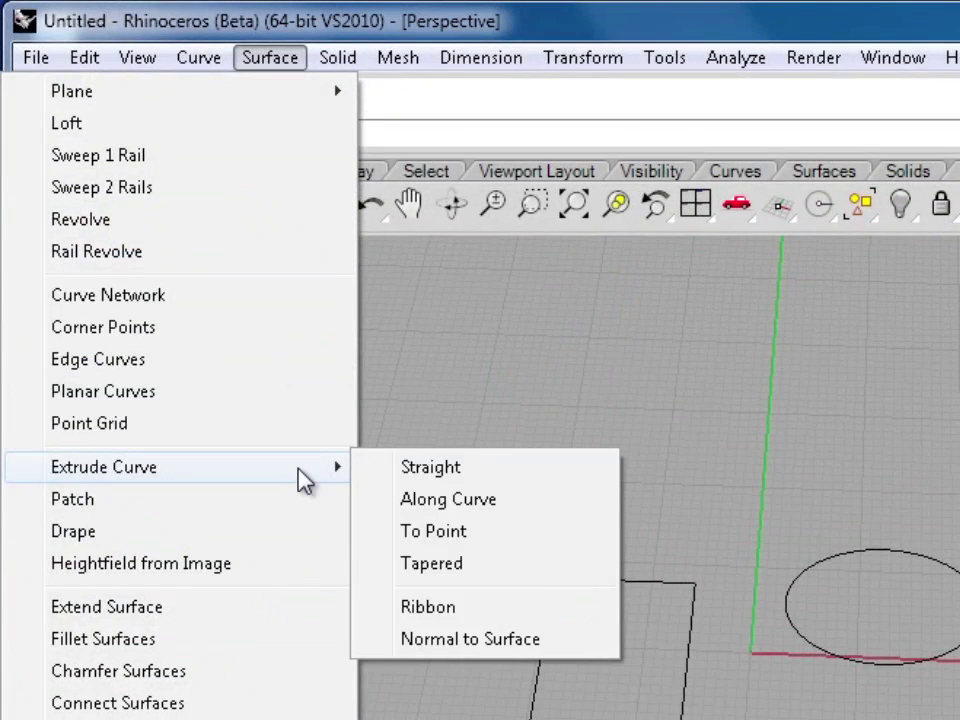
{"action": "left_click", "coordinate": [441, 566]}
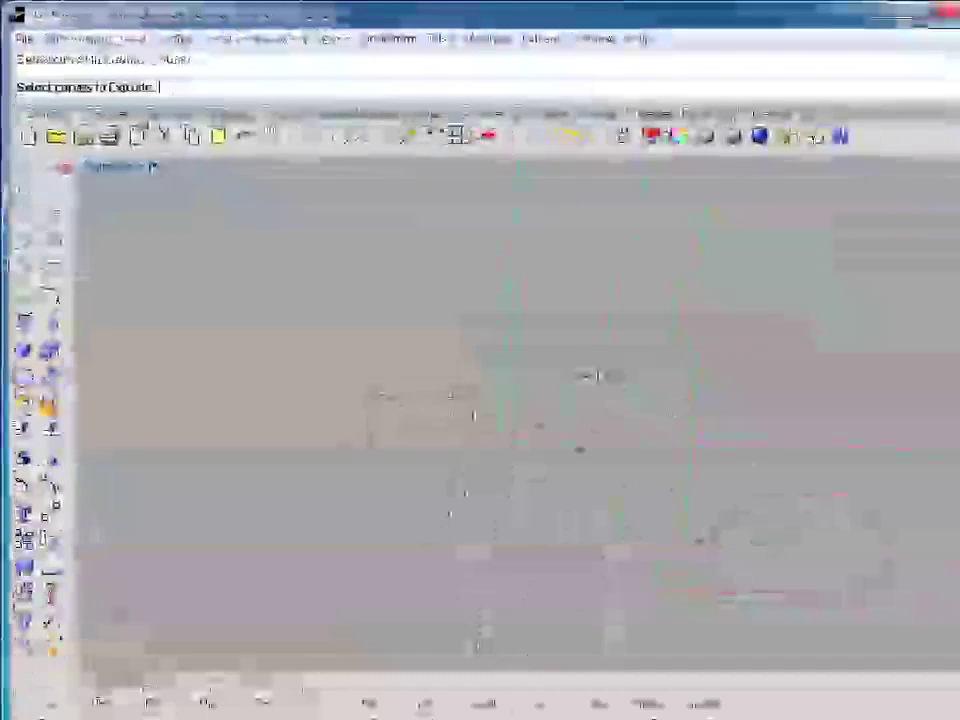
{"action": "left_click", "coordinate": [446, 385]}
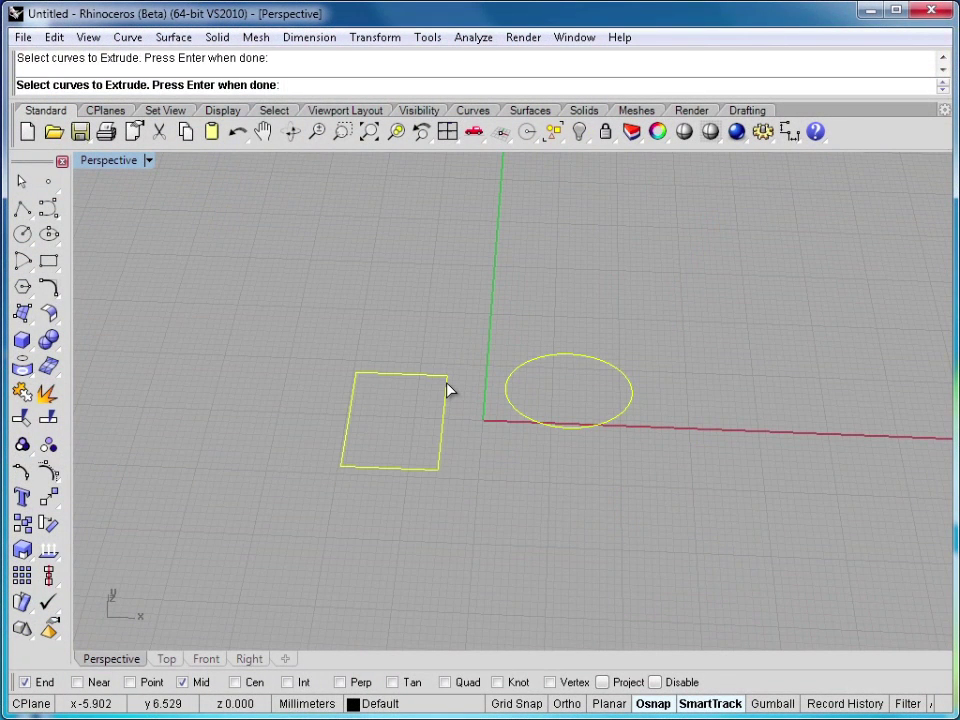
{"action": "key", "text": "Return"}
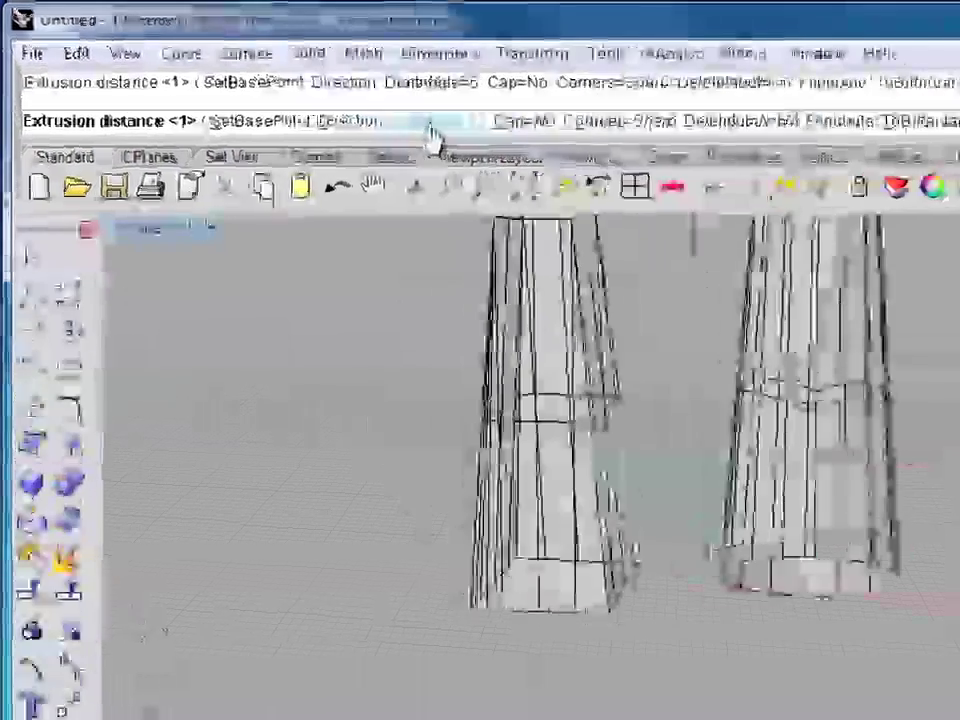
Step: Compare draft angles of 10 and -10, complete the rectangle and ellipse's tapered extrusion with -10, and undo it
{"action": "left_click", "coordinate": [432, 135]}
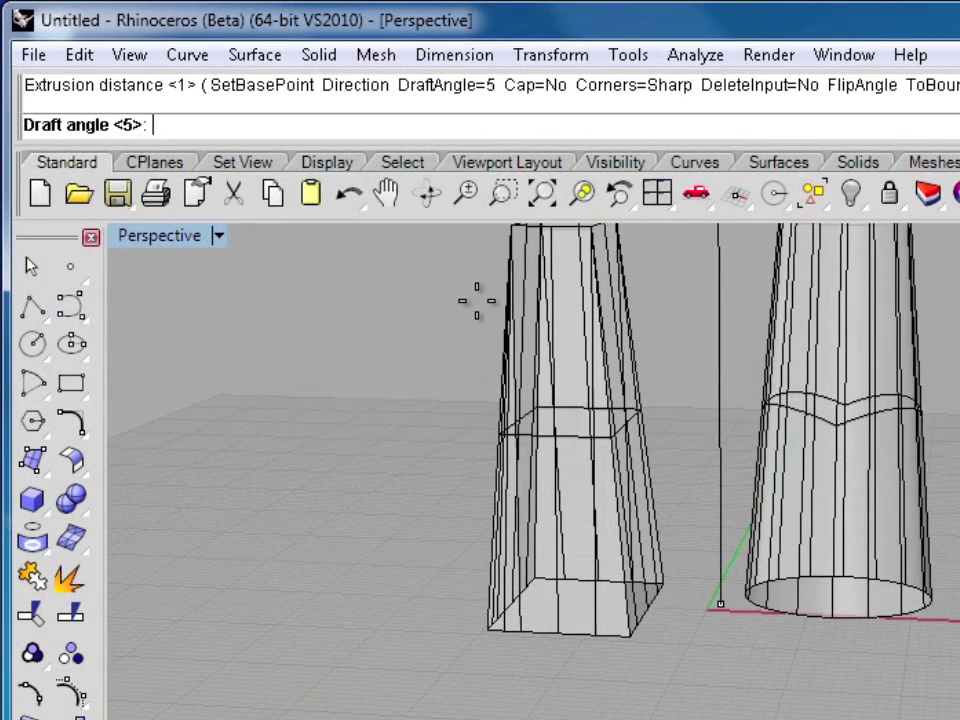
{"action": "key", "text": "Return"}
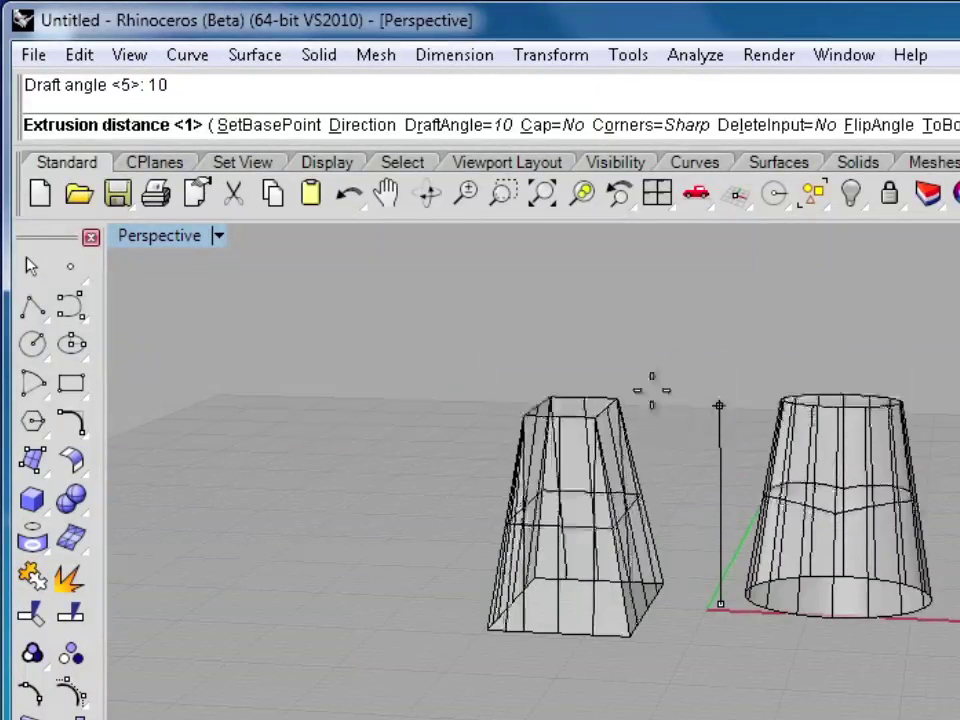
{"action": "left_click", "coordinate": [495, 126]}
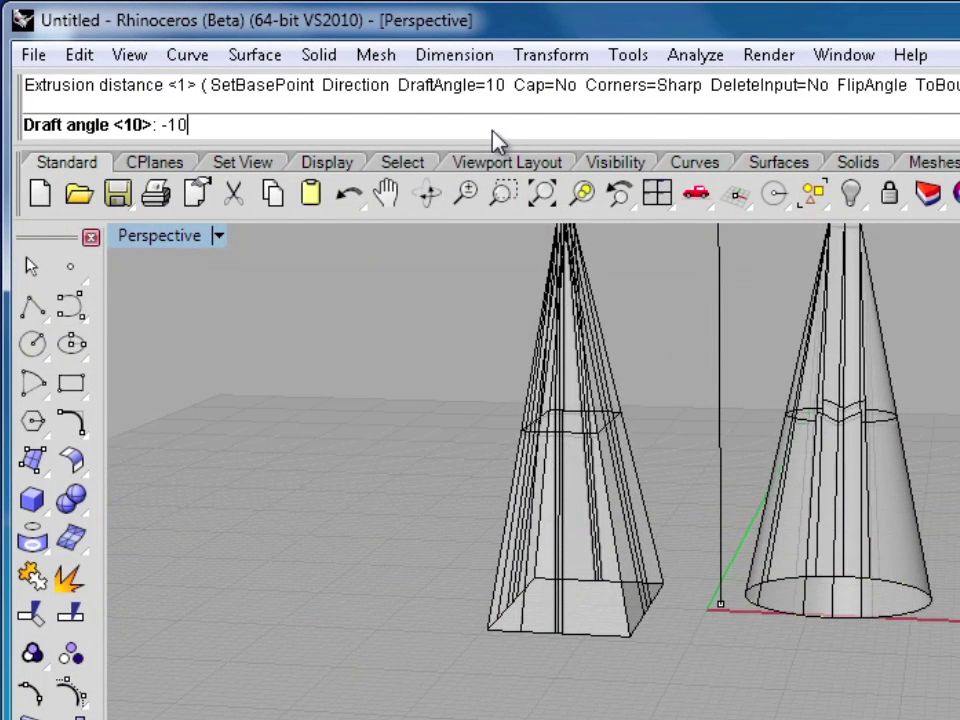
{"action": "type", "text": "-10"}
{"action": "key", "text": "Return"}
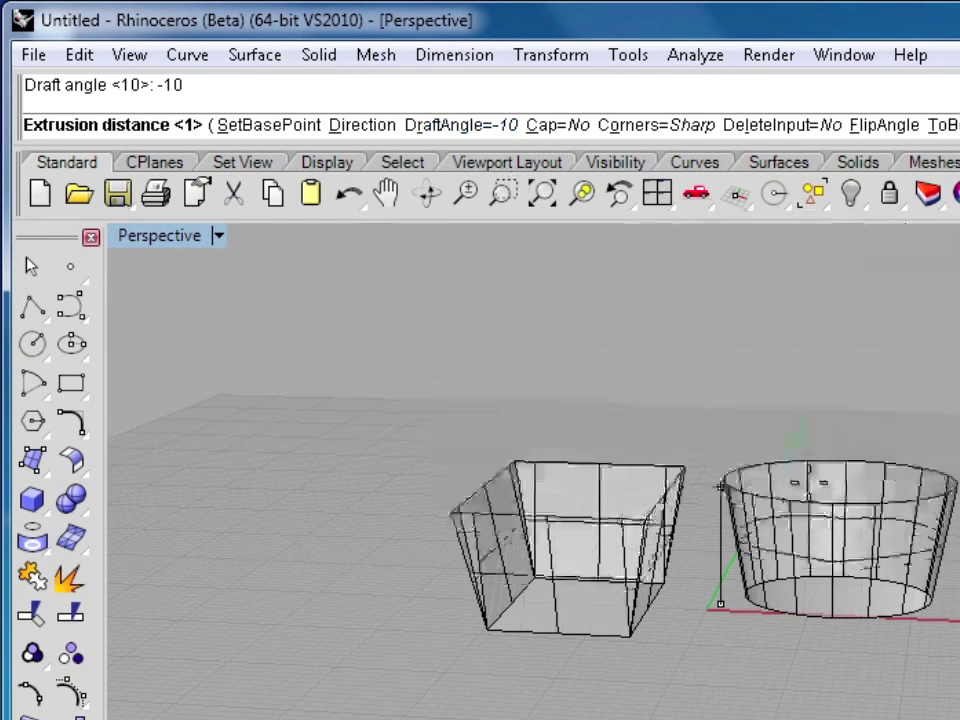
{"action": "left_click", "coordinate": [824, 420]}
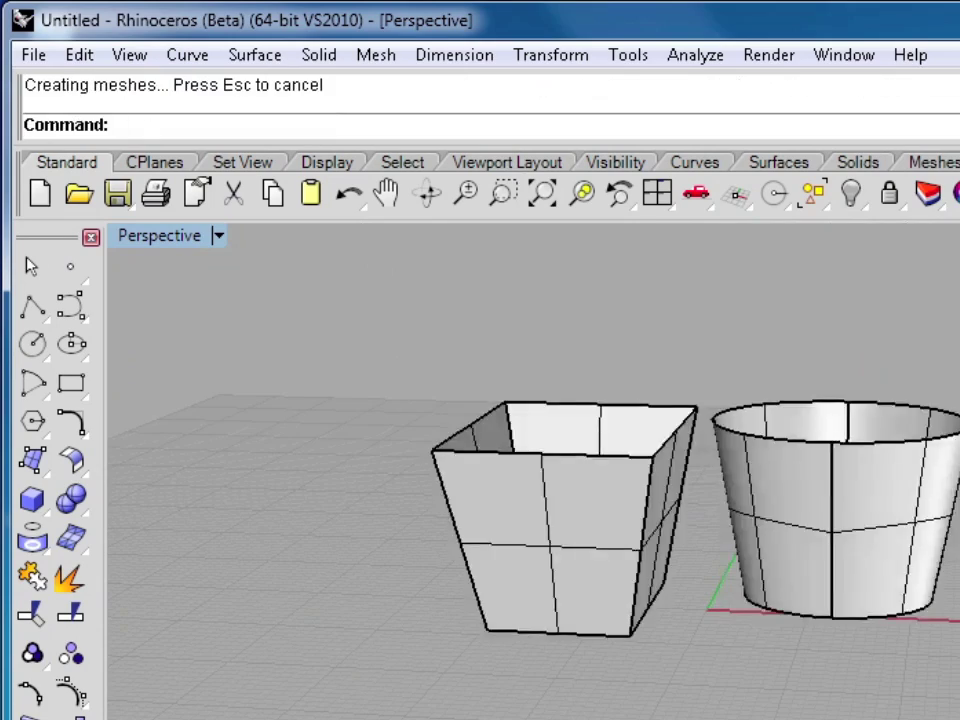
{"action": "right_click_drag", "start_coordinate": [830, 600], "coordinate": [699, 632]}
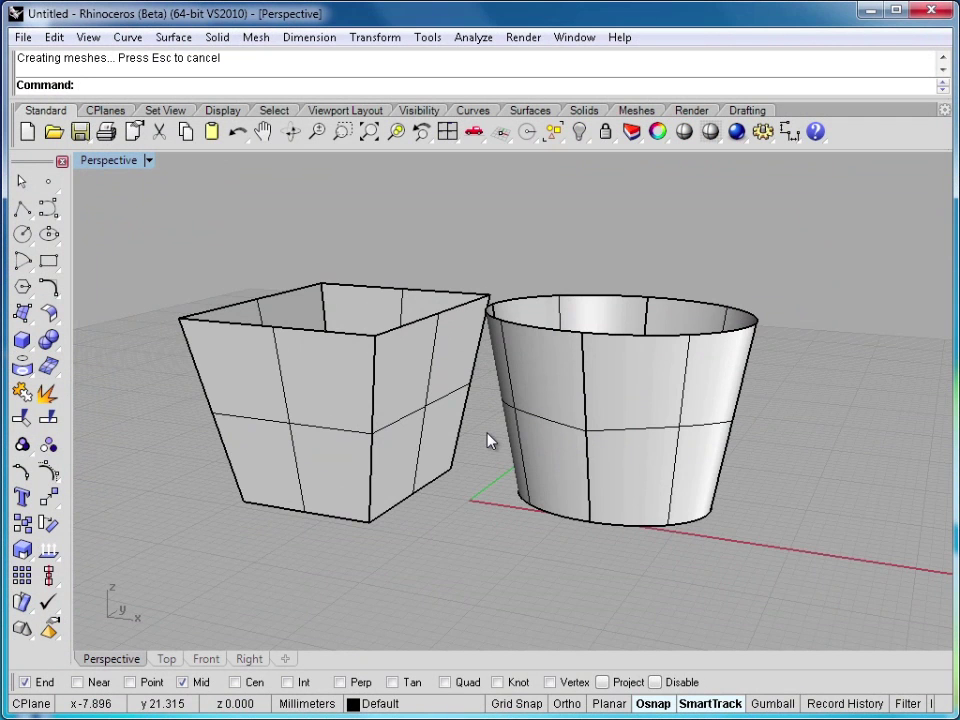
{"action": "key", "text": "ctrl+z"}
Step: Try extruding the ellipse to a freely chosen point as an uncapped surface, with the four-viewport layout restored
{"action": "left_click", "coordinate": [543, 482]}
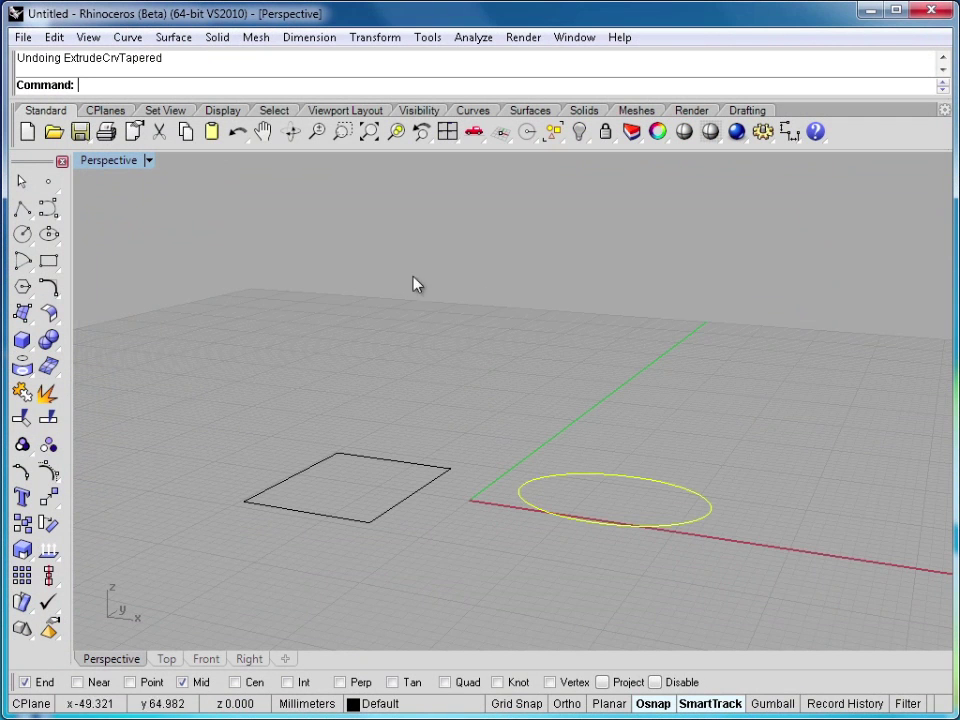
{"action": "left_click", "coordinate": [173, 37]}
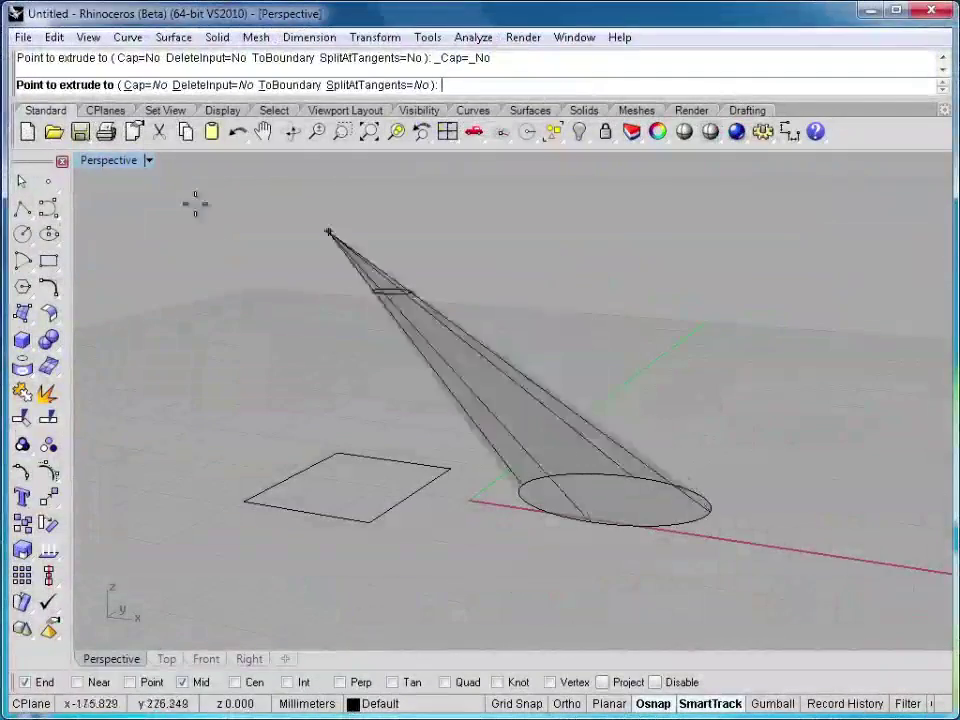
{"action": "double_click", "coordinate": [110, 162]}
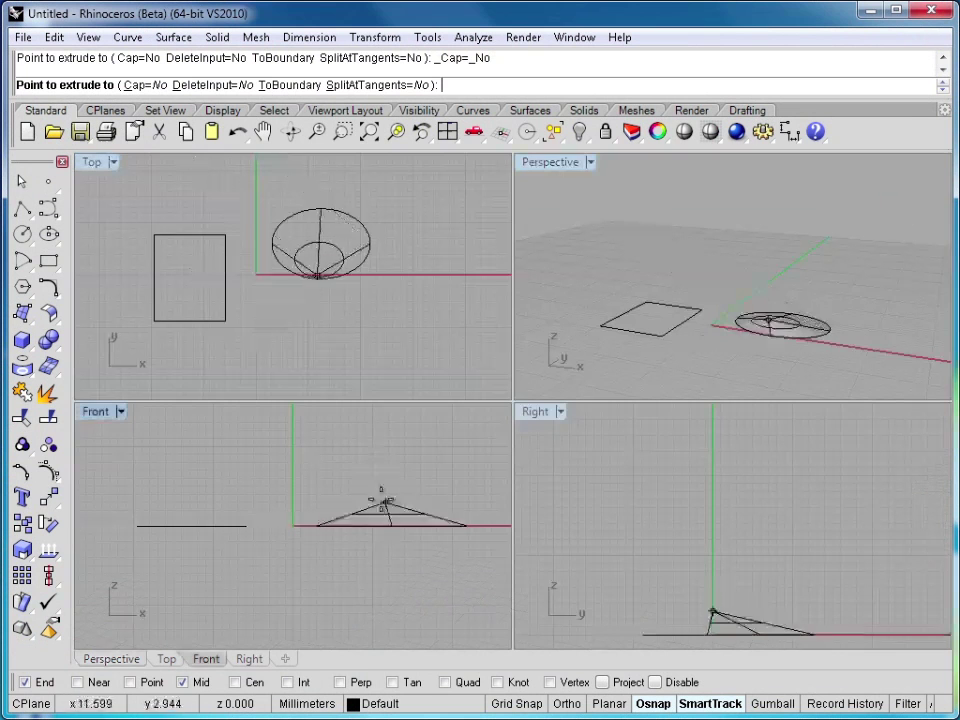
{"action": "key", "text": "shift"}
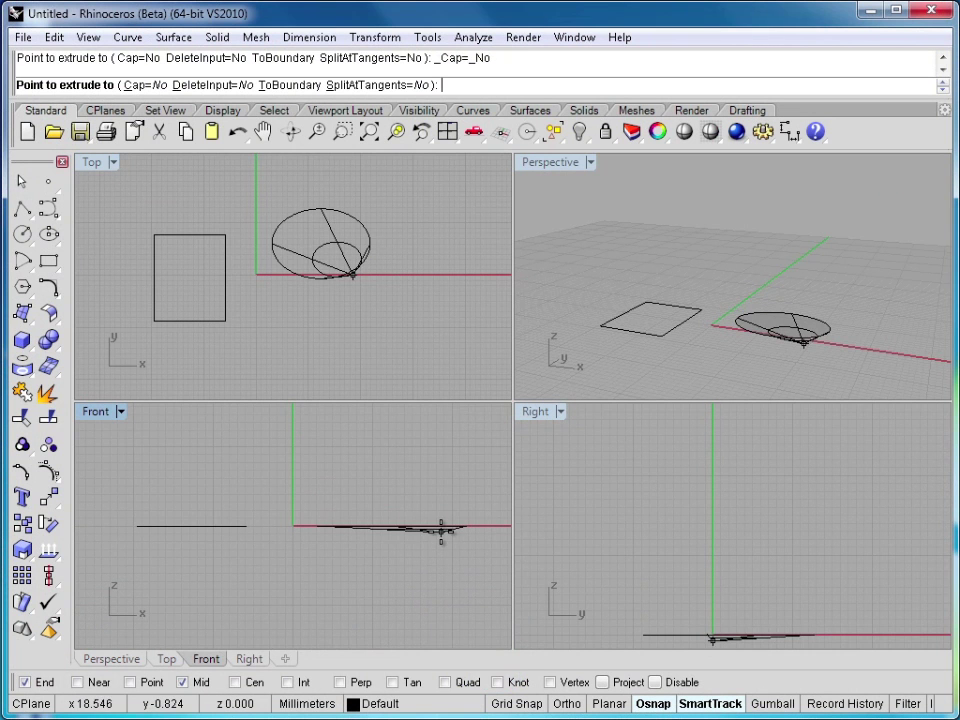
{"action": "type", "text": "10"}
{"action": "key", "text": "Return"}
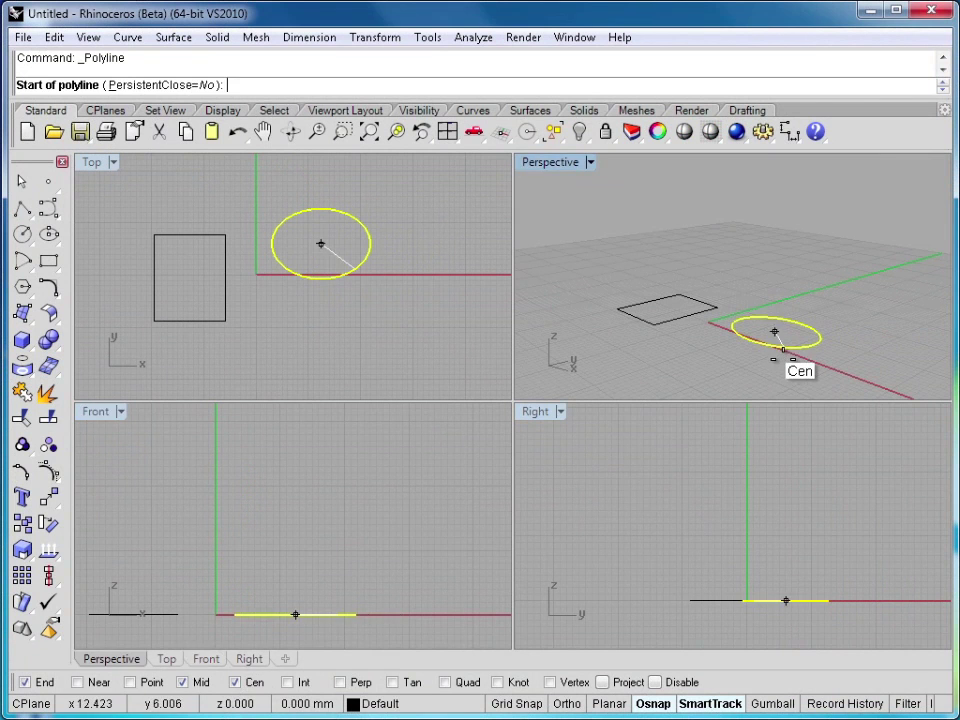
Step: Draw a vertical line about 19 mm high from the ellipse's centre and a shorter vertical line floating above the rectangle's centre
{"action": "left_click", "coordinate": [775, 334]}
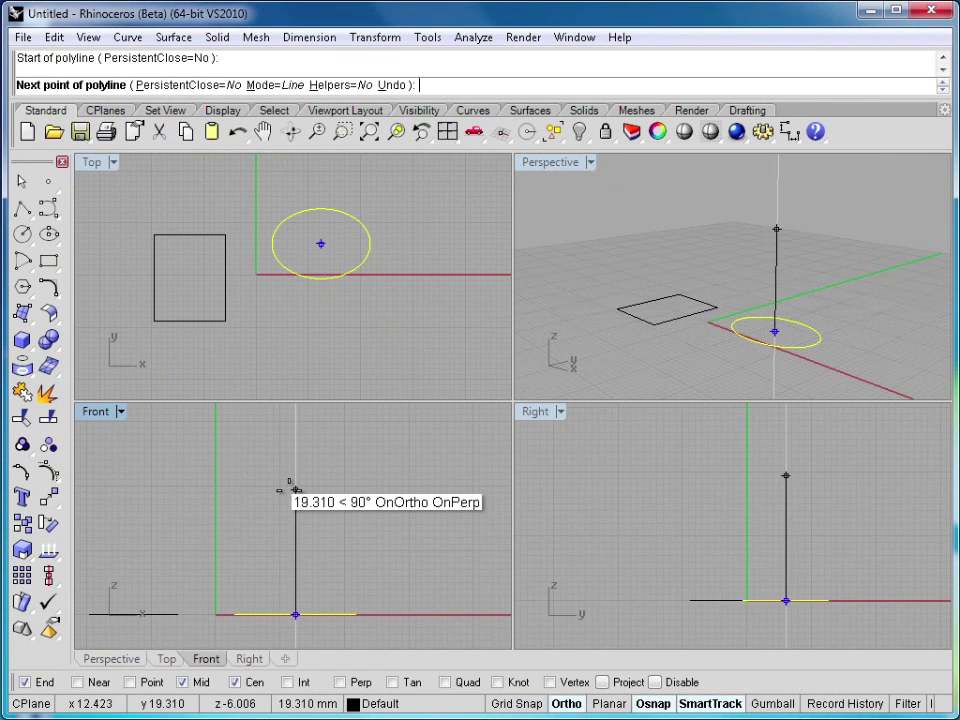
{"action": "left_click", "coordinate": [291, 489], "text": "shift"}
{"action": "key", "text": "Return"}
{"action": "right_click", "coordinate": [678, 373]}
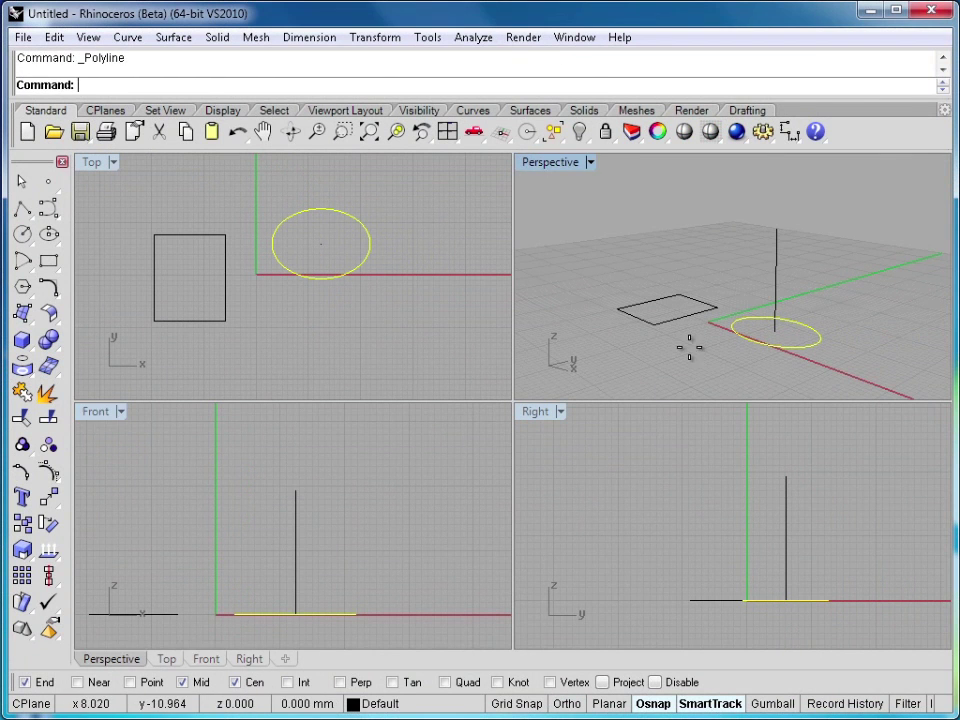
{"action": "left_click", "coordinate": [667, 307]}
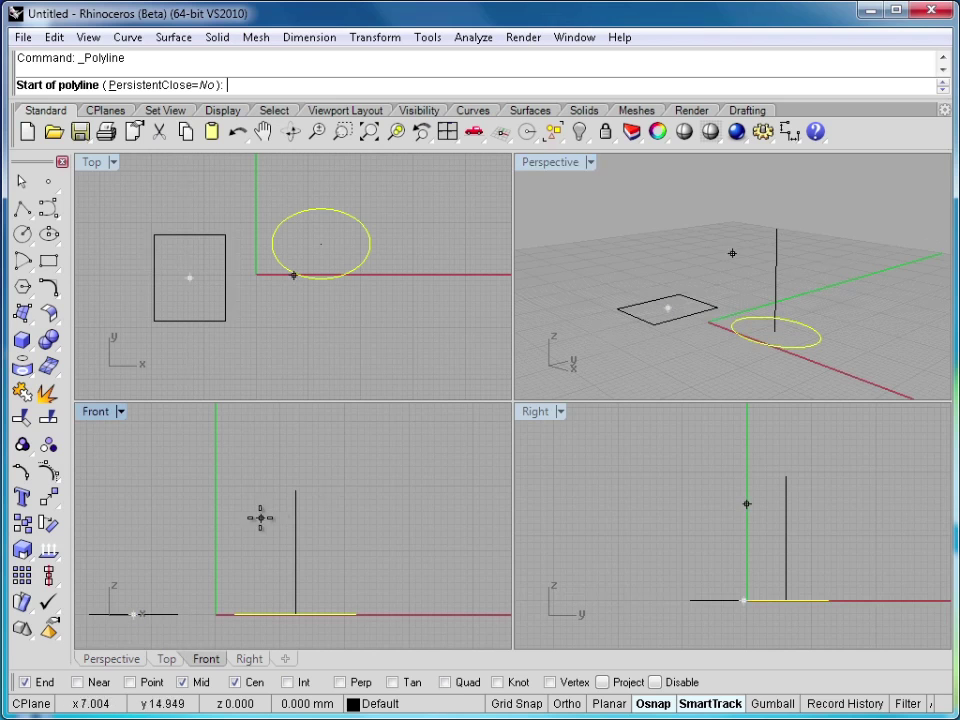
{"action": "left_click", "coordinate": [134, 573]}
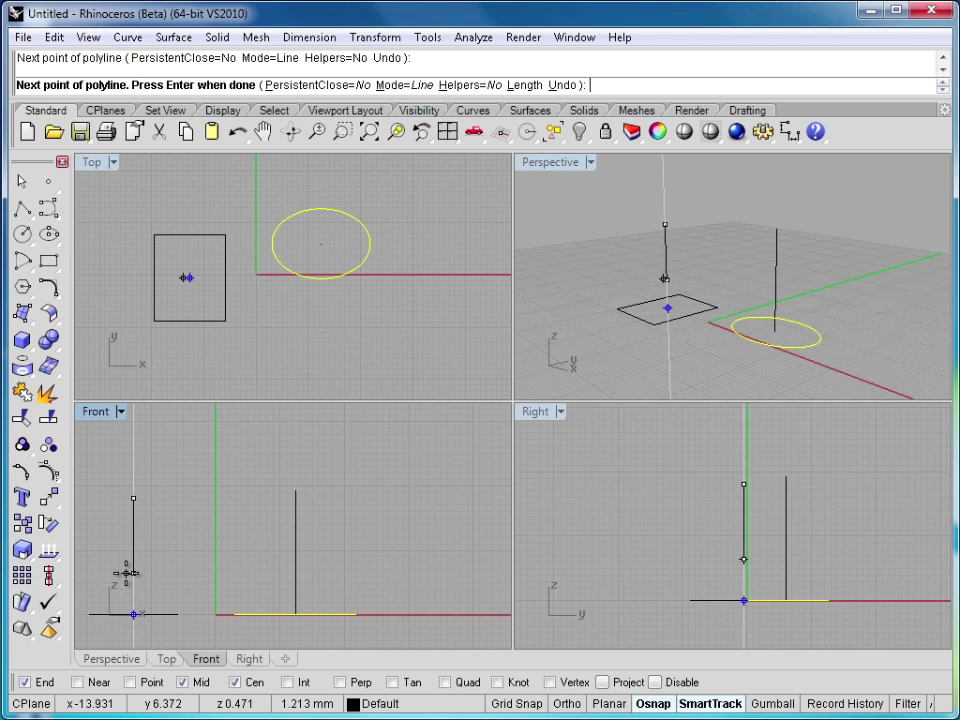
{"action": "key", "text": "Return"}
Step: Extrude the ellipse as a surface to the upper endpoint of its vertical guide line
{"action": "left_click", "coordinate": [183, 39]}
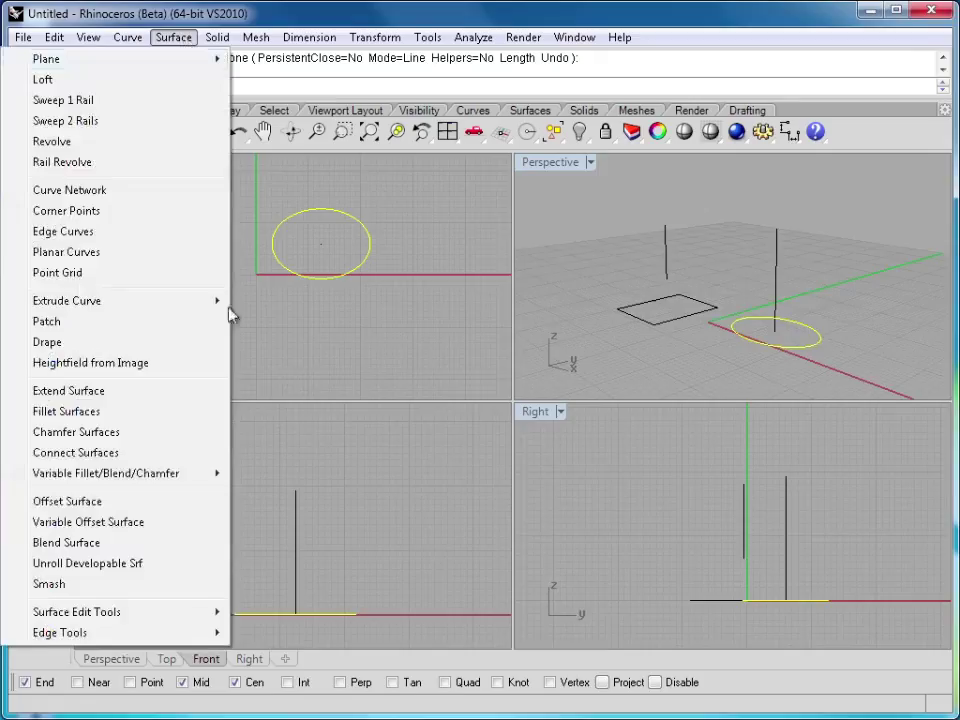
{"action": "mouse_move", "coordinate": [221, 302]}
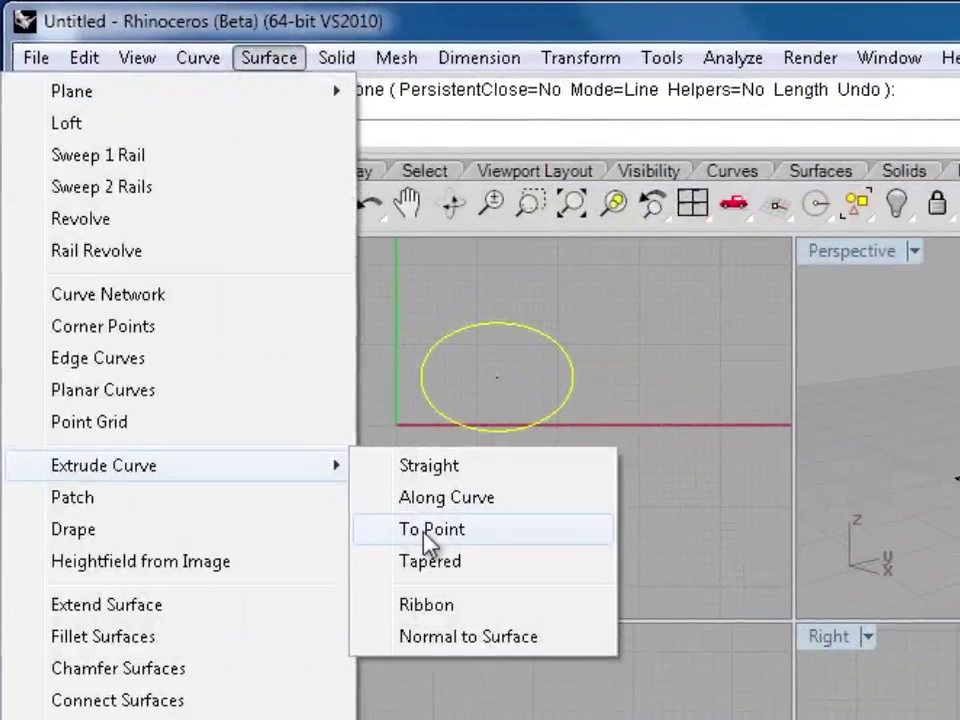
{"action": "left_click", "coordinate": [423, 532]}
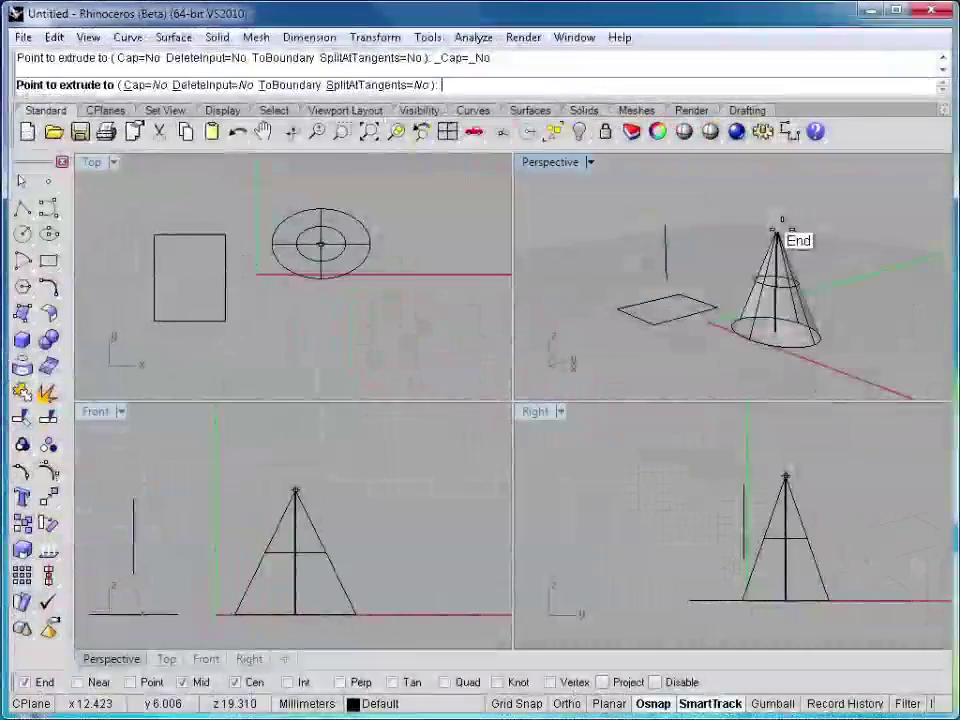
{"action": "left_click", "coordinate": [776, 234]}
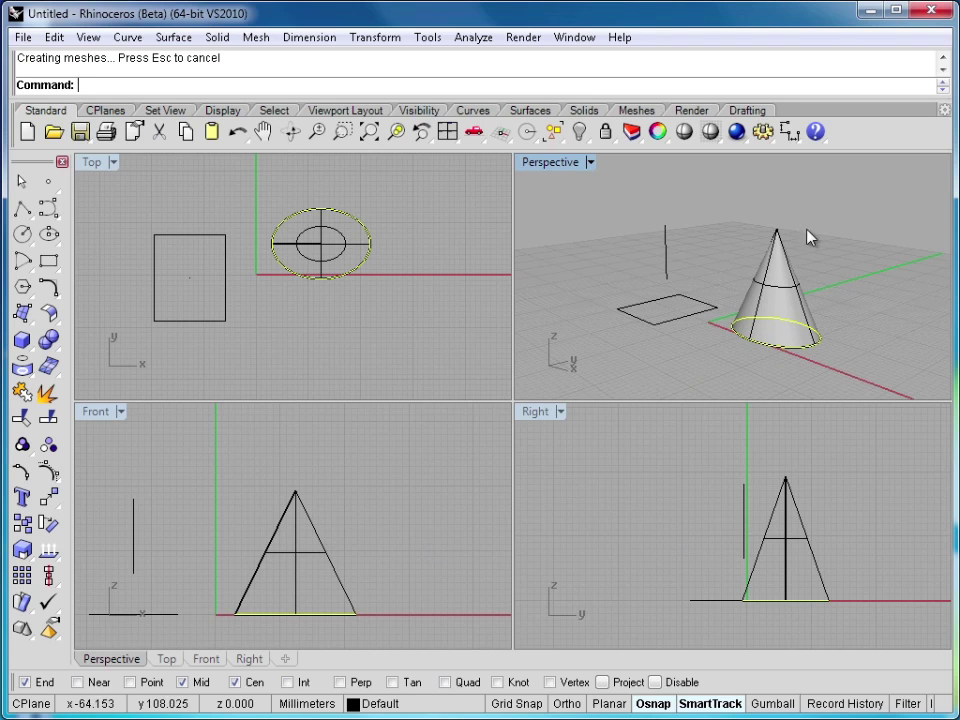
Step: Extrude the rectangle as a surface to the midpoint of the vertical line above it, and inspect the pyramid
{"action": "left_click", "coordinate": [700, 316]}
{"action": "right_click", "coordinate": [686, 362]}
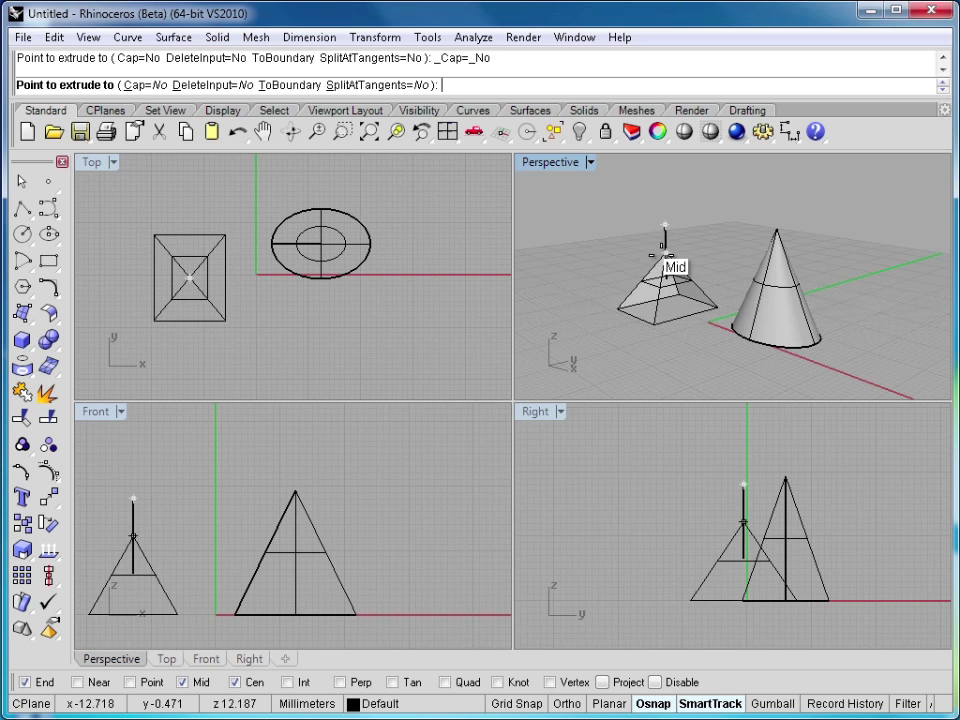
{"action": "left_click", "coordinate": [664, 258]}
{"action": "right_click_drag", "start_coordinate": [634, 261], "coordinate": [579, 225]}
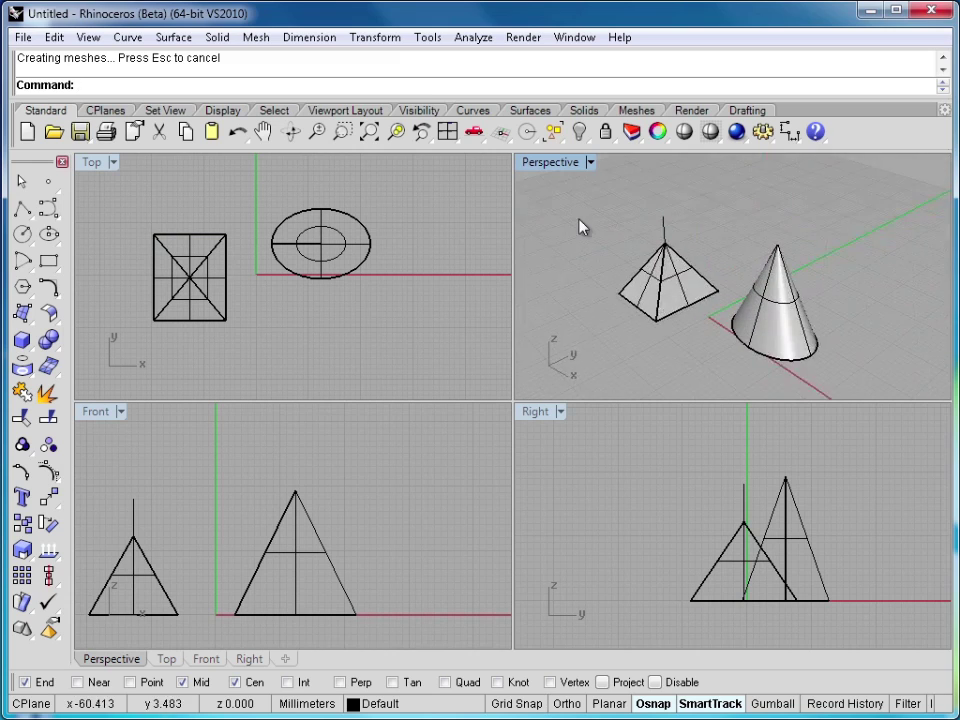
Step: Undo both extrusions to a point, keeping the base curves and the vertical guide lines
{"action": "key", "text": "ctrl+z"}
{"action": "key", "text": "ctrl+z"}
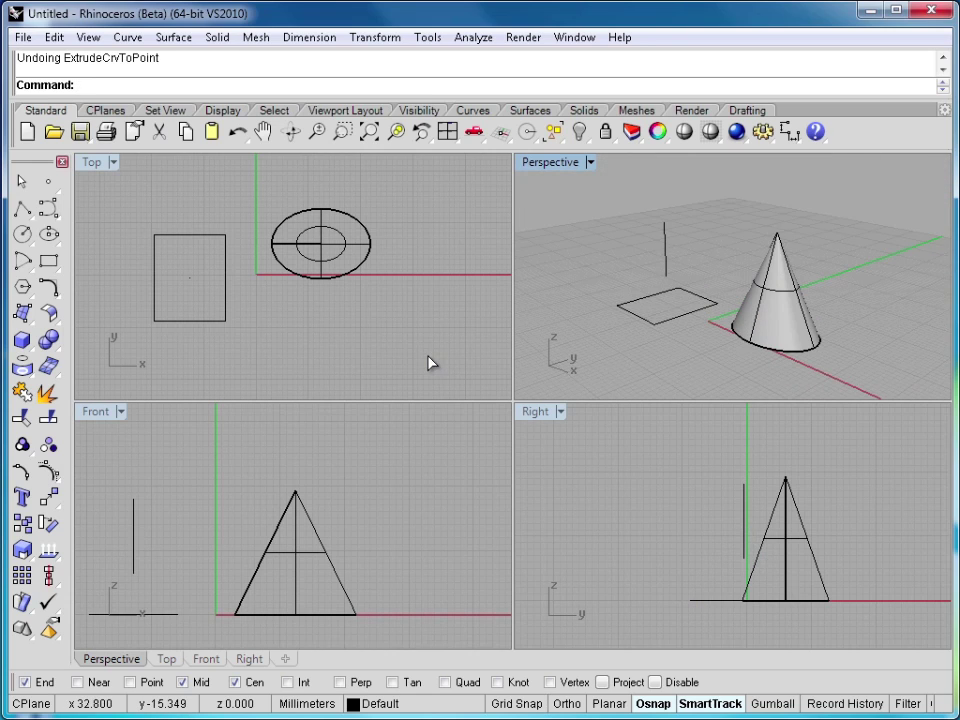
{"action": "key", "text": "ctrl+z"}
{"action": "left_click", "coordinate": [177, 41]}
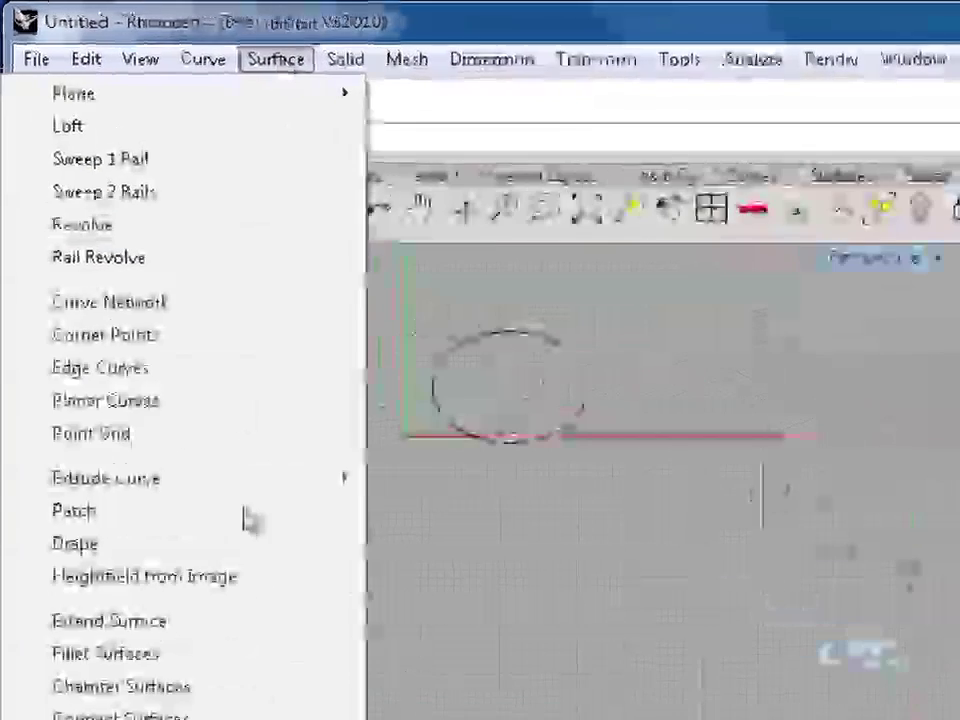
{"action": "mouse_move", "coordinate": [163, 309]}
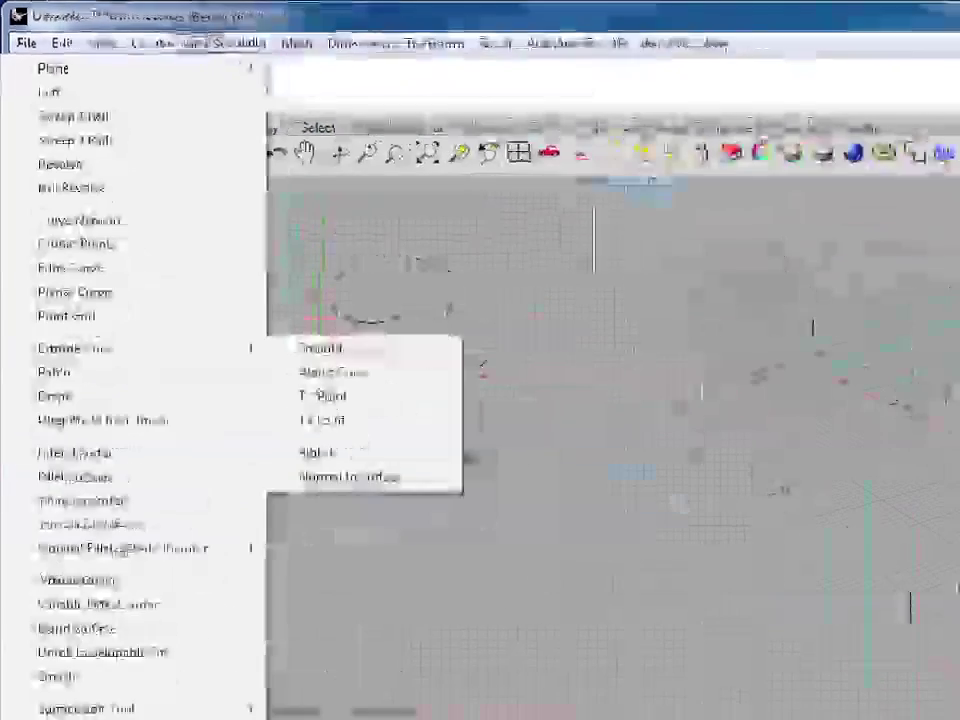
{"action": "key", "text": "Escape"}
Step: Draw a degree-3 control point curve from the ellipse's centre, rising vertically and then winding upward in an S shape
{"action": "left_click", "coordinate": [48, 207]}
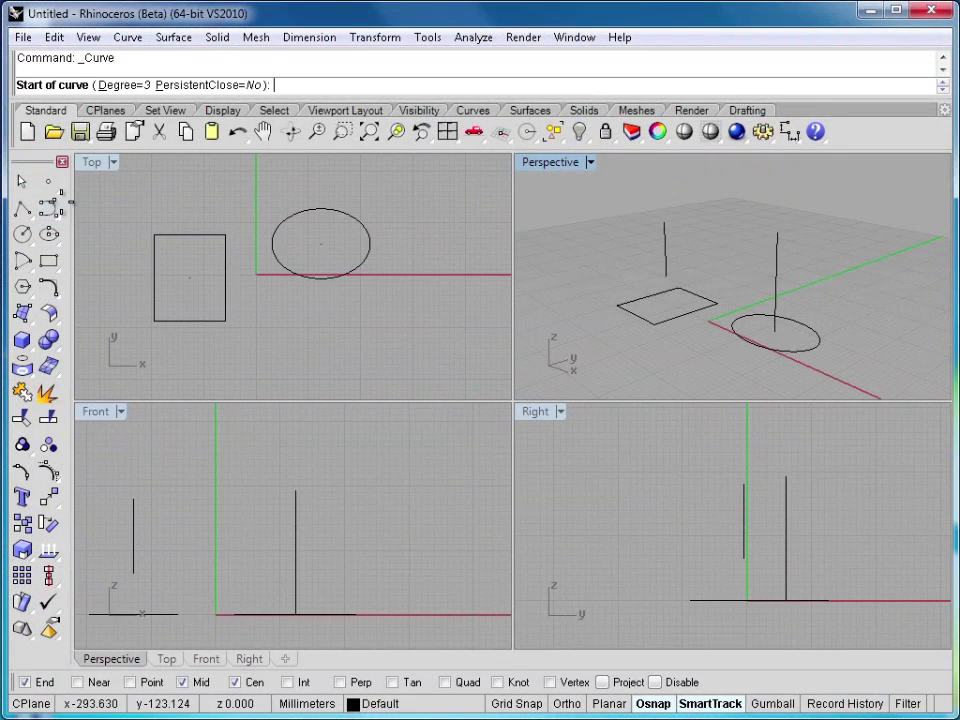
{"action": "left_click", "coordinate": [794, 310]}
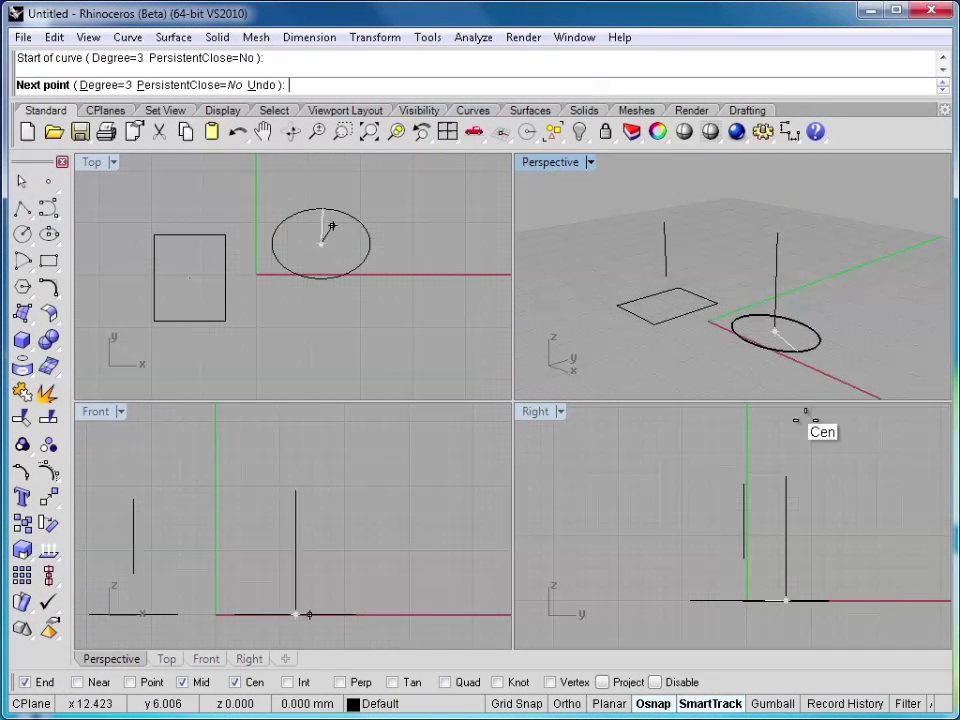
{"action": "key", "text": "F8"}
{"action": "left_click", "coordinate": [786, 560]}
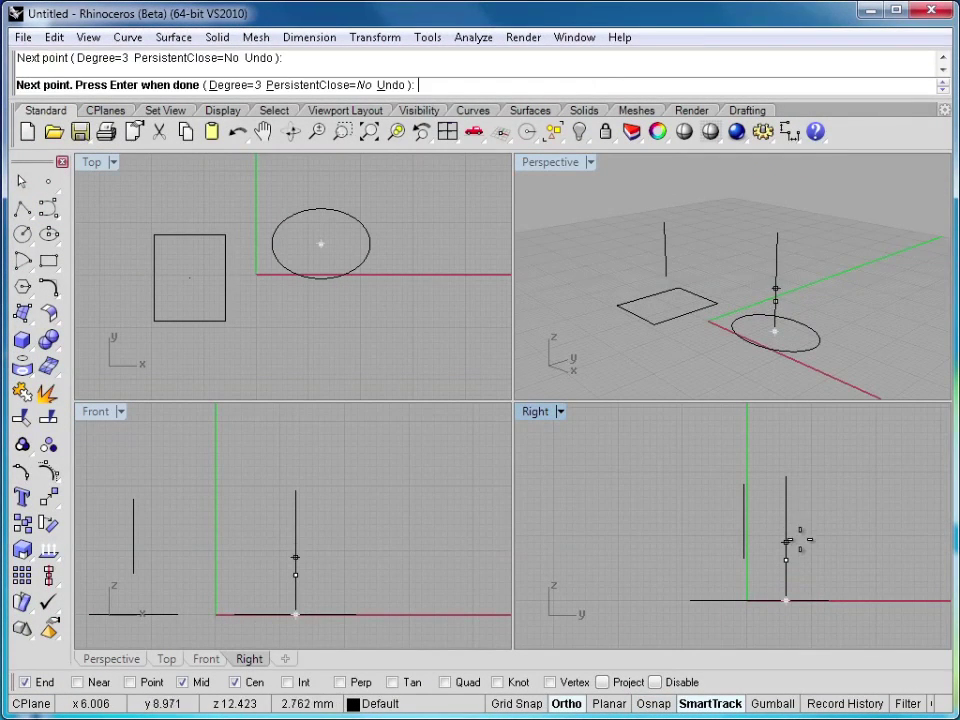
{"action": "left_click", "coordinate": [786, 502]}
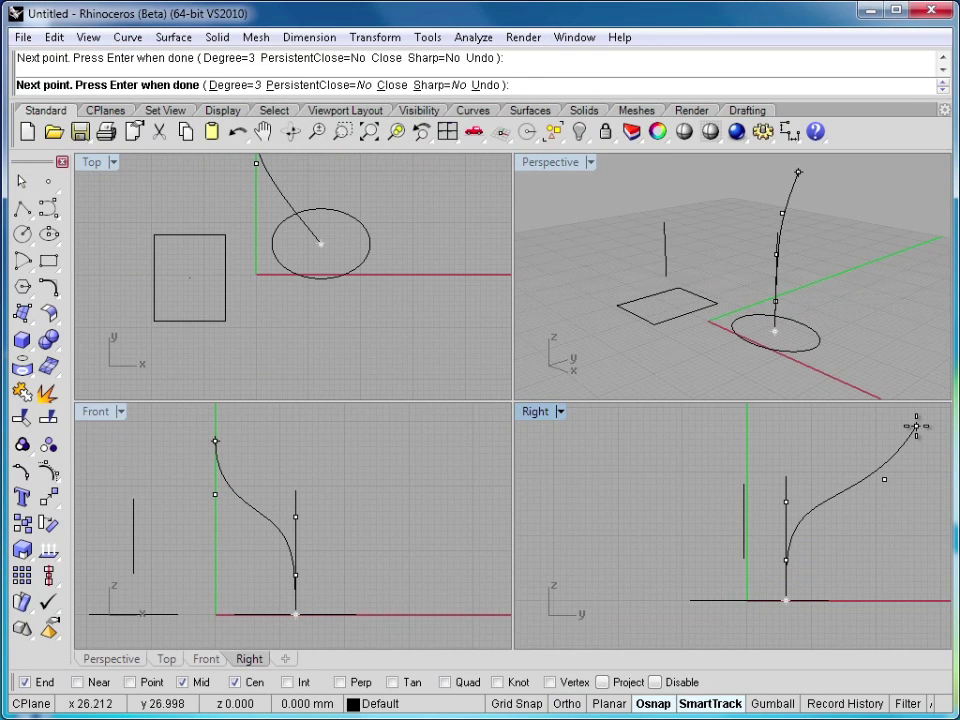
{"action": "right_click_drag", "start_coordinate": [916, 426], "coordinate": [825, 511]}
{"action": "key", "text": "Return"}
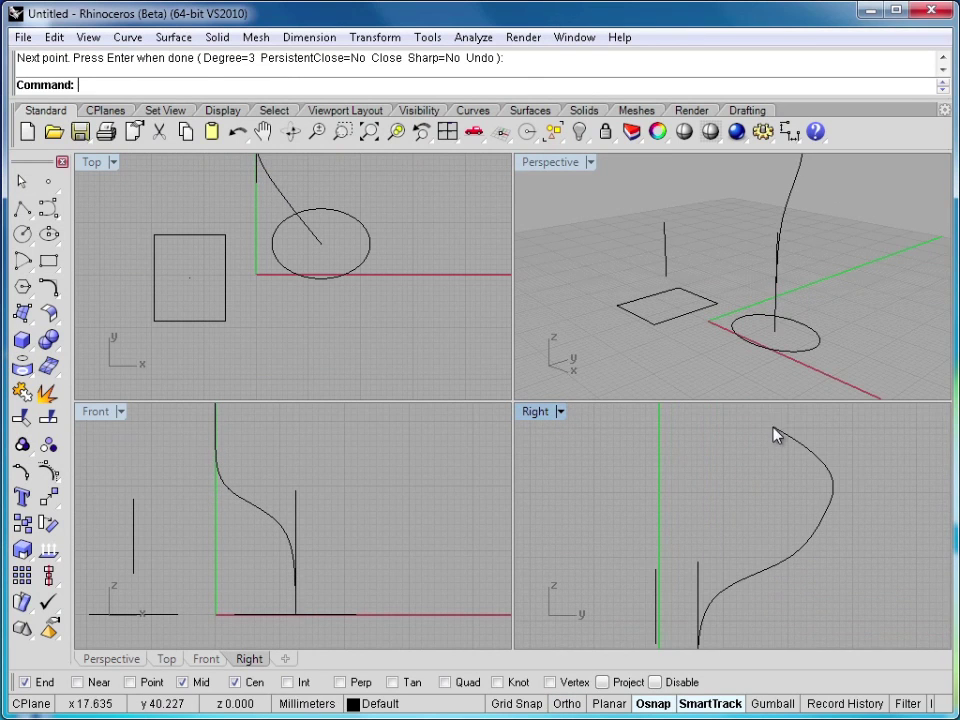
Step: Extrude the ellipse along the S-shaped curve as an uncapped surface, and inspect the result from several sides
{"action": "right_click_drag", "start_coordinate": [898, 180], "coordinate": [692, 241]}
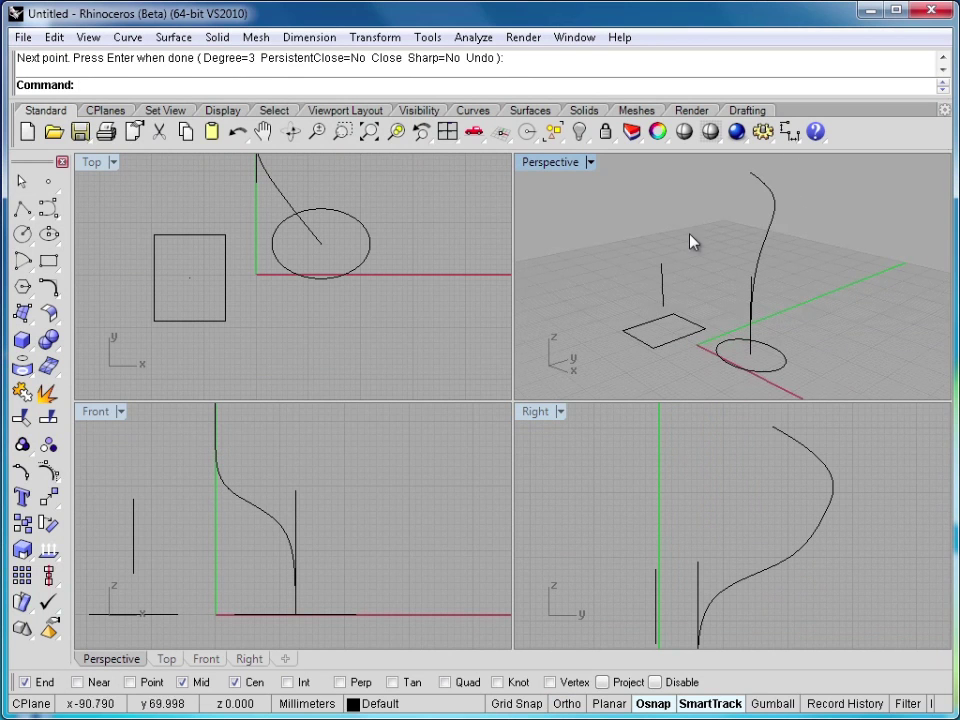
{"action": "left_click", "coordinate": [170, 38]}
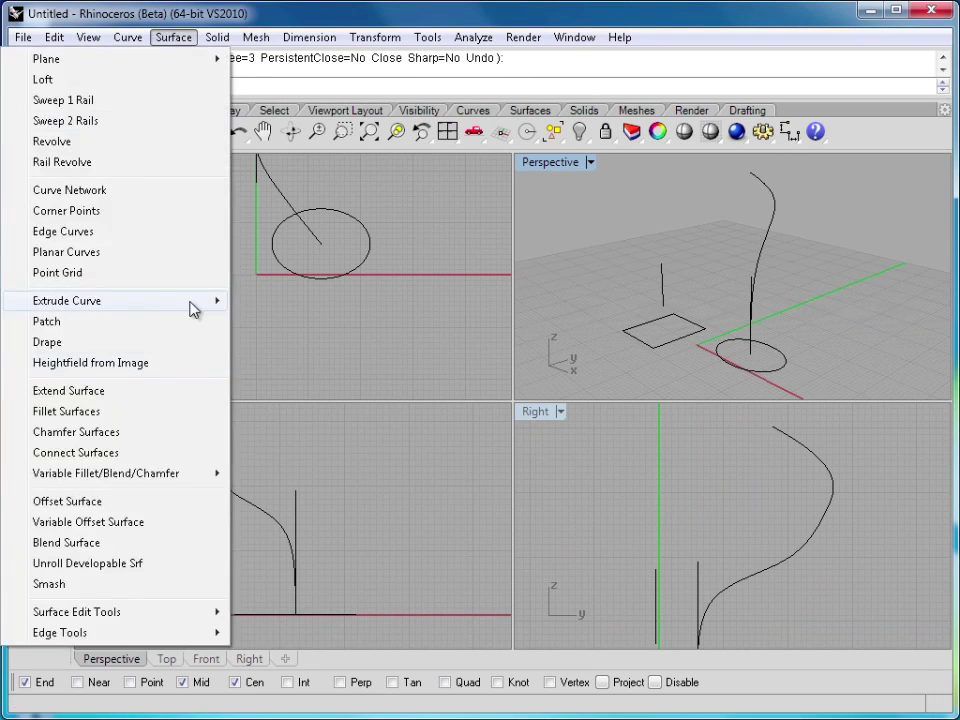
{"action": "mouse_move", "coordinate": [194, 307]}
{"action": "left_click", "coordinate": [311, 323]}
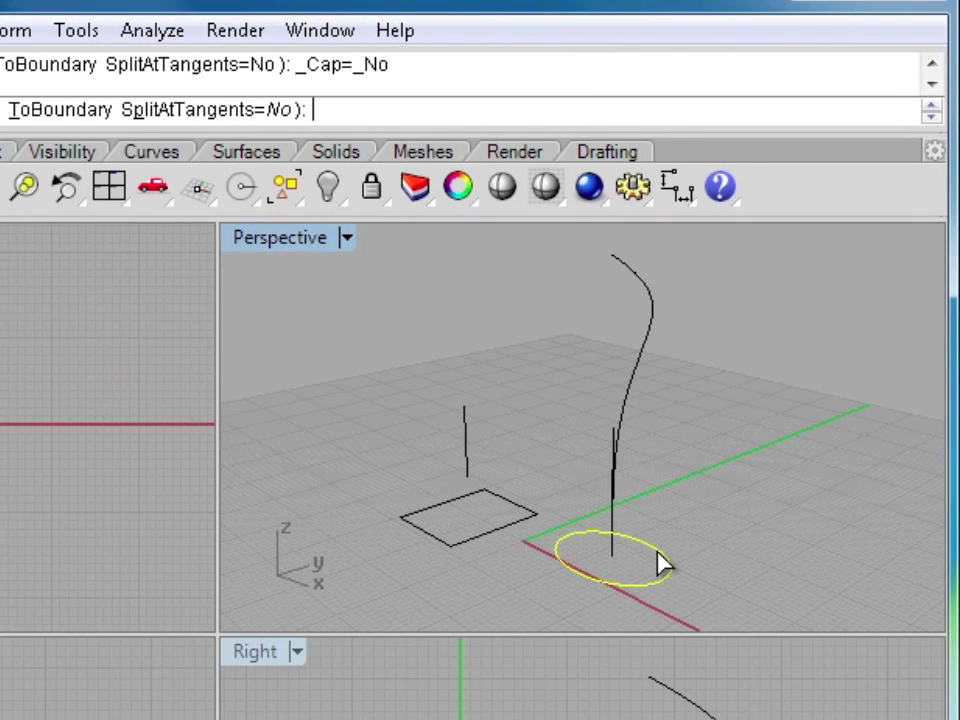
{"action": "left_click", "coordinate": [632, 447]}
{"action": "right_click_drag", "start_coordinate": [784, 514], "coordinate": [641, 463]}
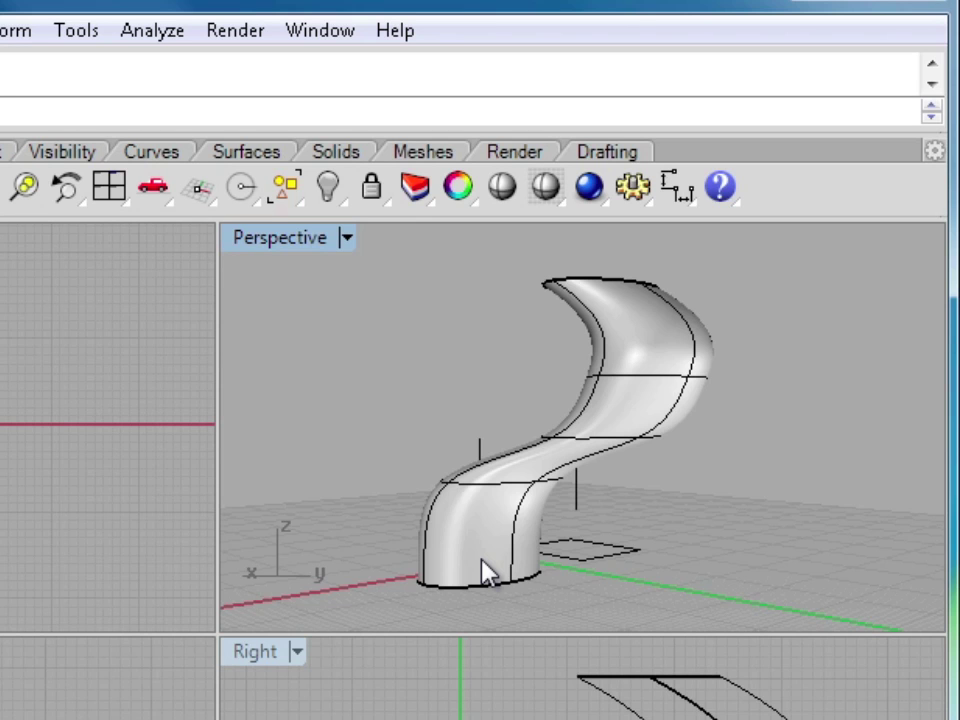
{"action": "right_click_drag", "start_coordinate": [429, 493], "coordinate": [783, 494]}
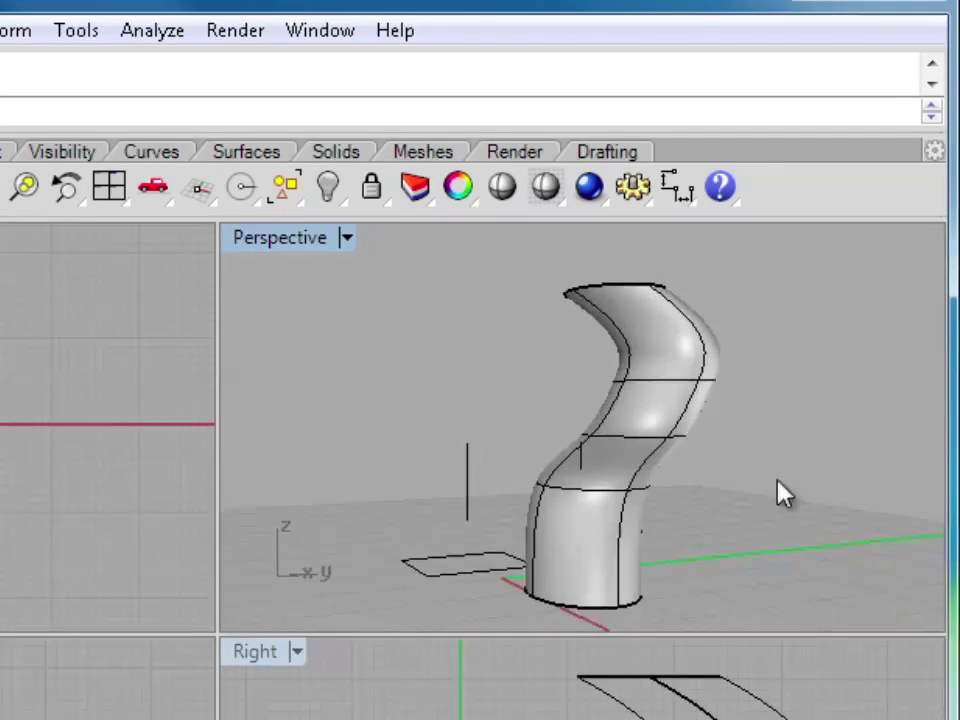